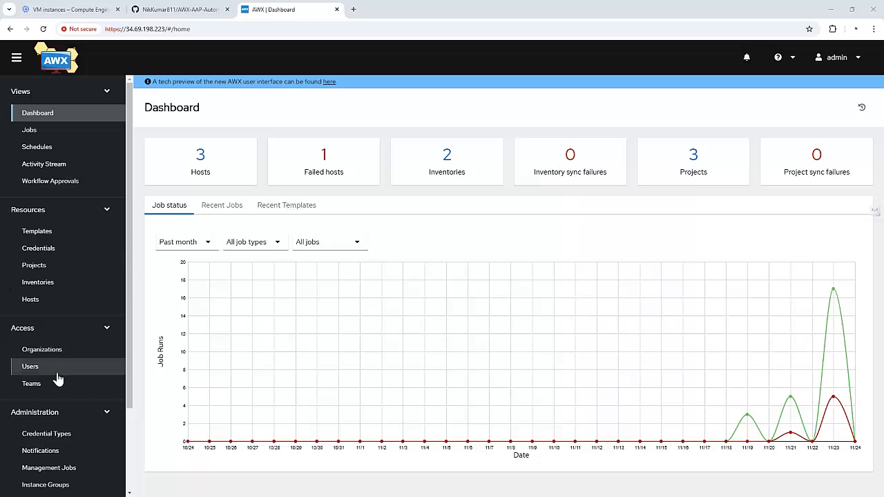
# Start a new user with developer1 as first name and username, and set its password
pyautogui.click(30, 365)
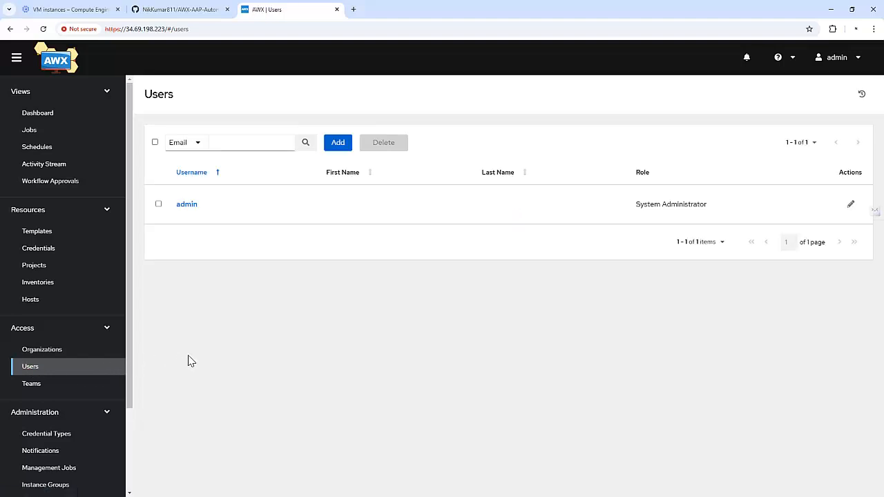
pyautogui.click(337, 142)
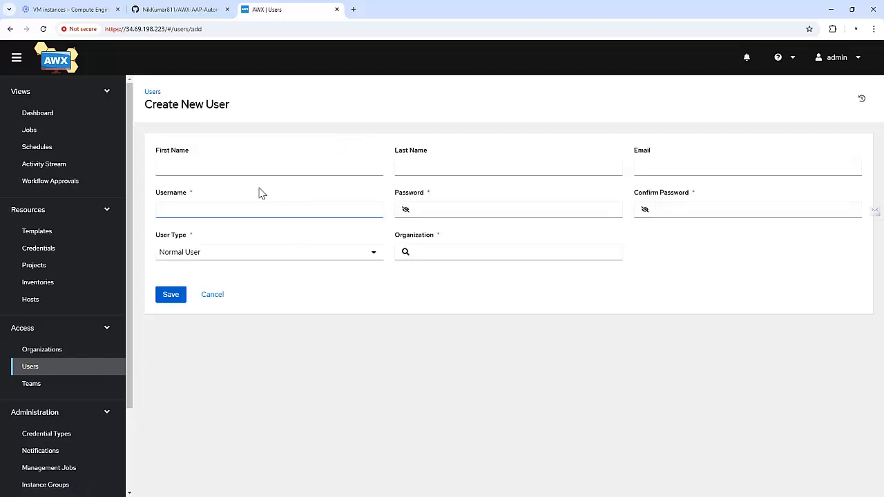
pyautogui.click(223, 169)
pyautogui.write('devel')
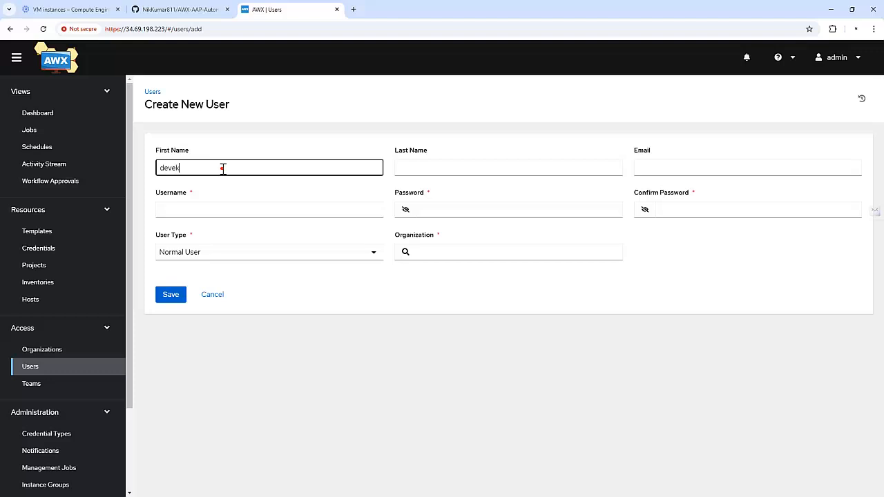
pyautogui.write('oper1')
pyautogui.hotkey('ctrl', 'a')
pyautogui.hotkey('ctrl', 'c')
pyautogui.click(227, 209)
pyautogui.hotkey('ctrl', 'v')
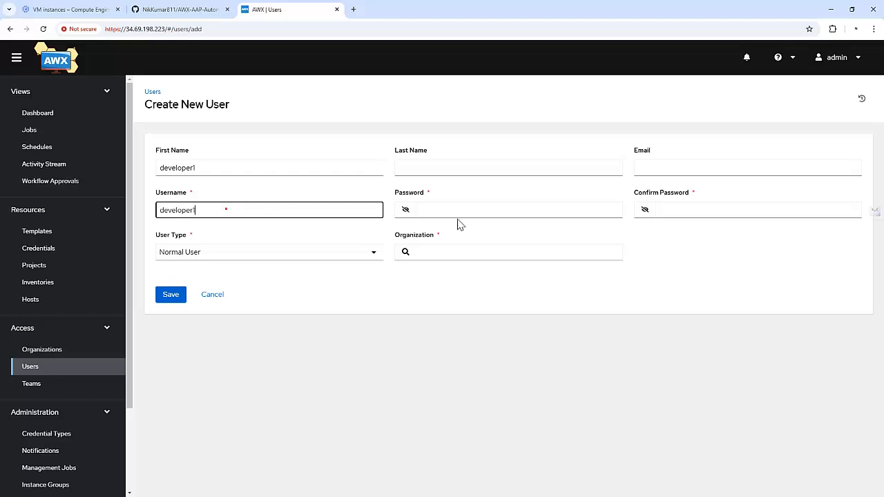
pyautogui.click(474, 210)
pyautogui.write('••••••')
pyautogui.press('Tab')
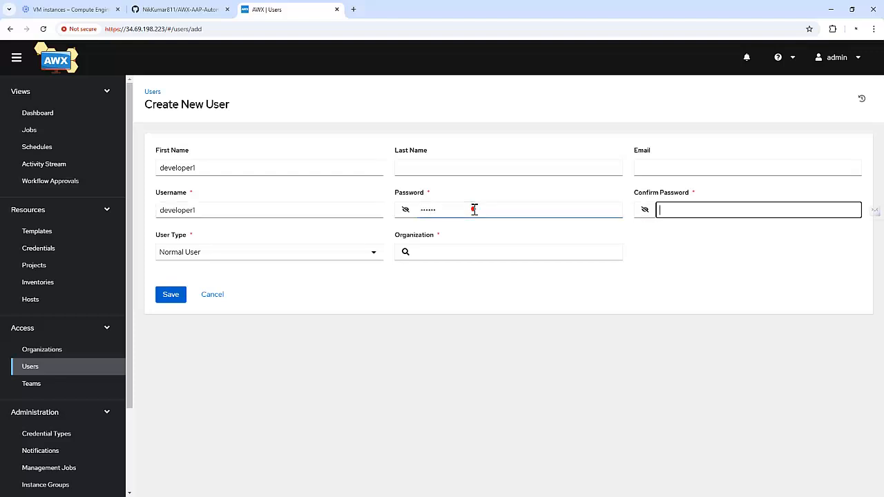
pyautogui.write('••••••')
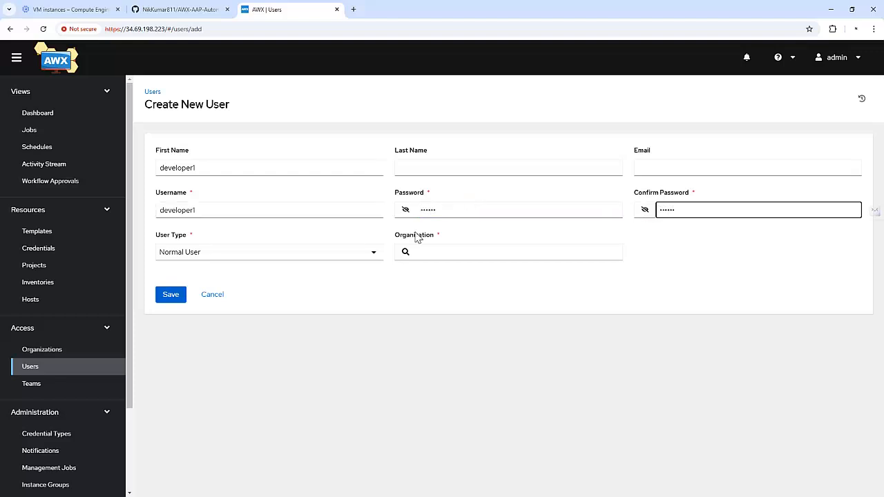
# Keep the user type Normal User, assign organization test-awx-org, and save developer1
pyautogui.click(337, 254)
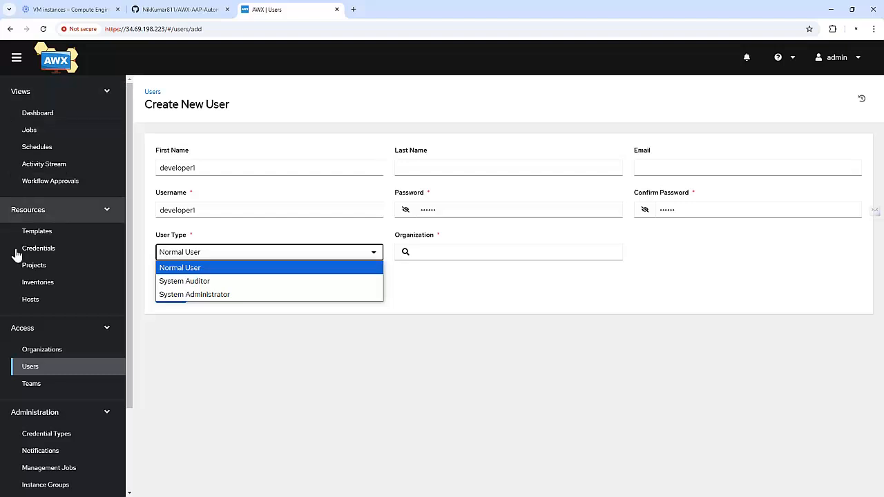
pyautogui.click(197, 268)
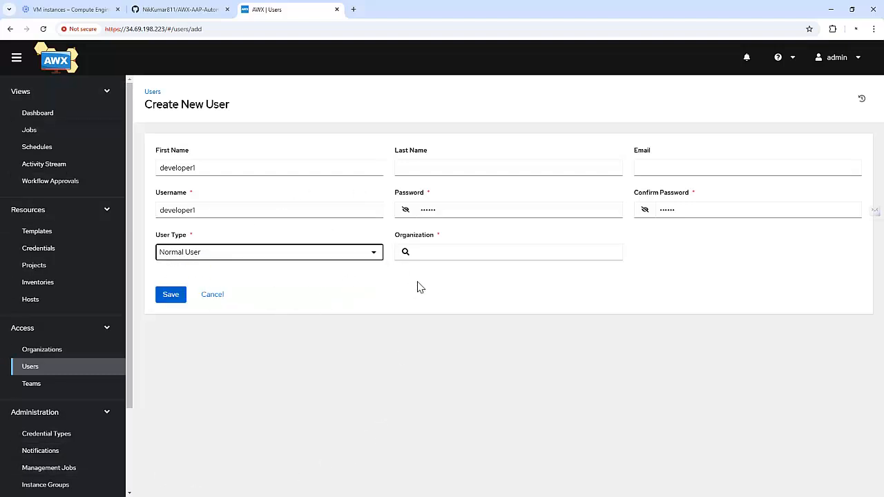
pyautogui.click(406, 253)
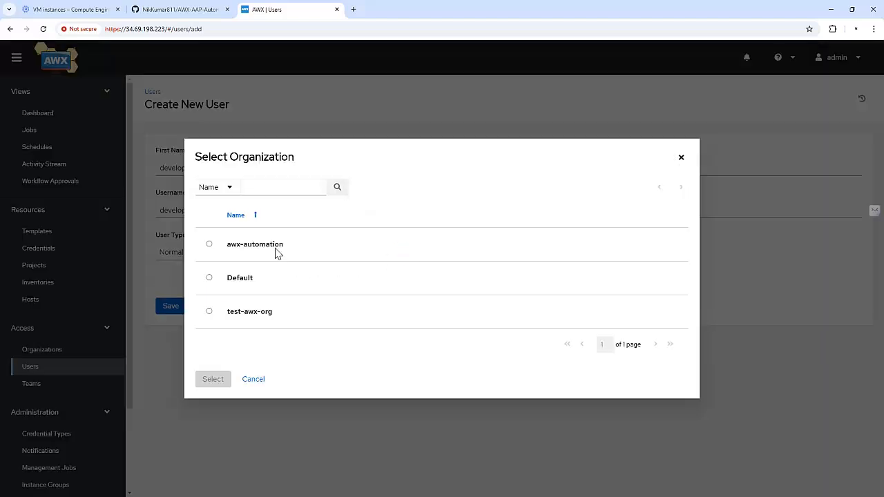
pyautogui.click(236, 314)
pyautogui.click(214, 389)
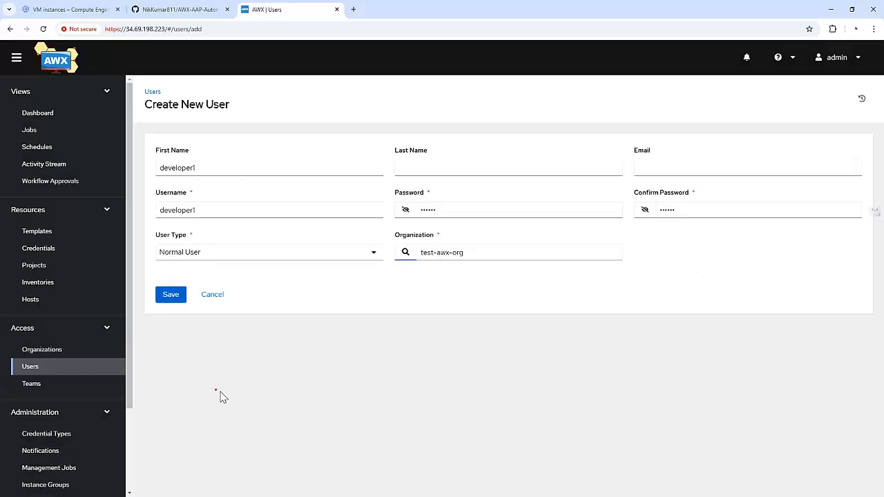
pyautogui.click(171, 295)
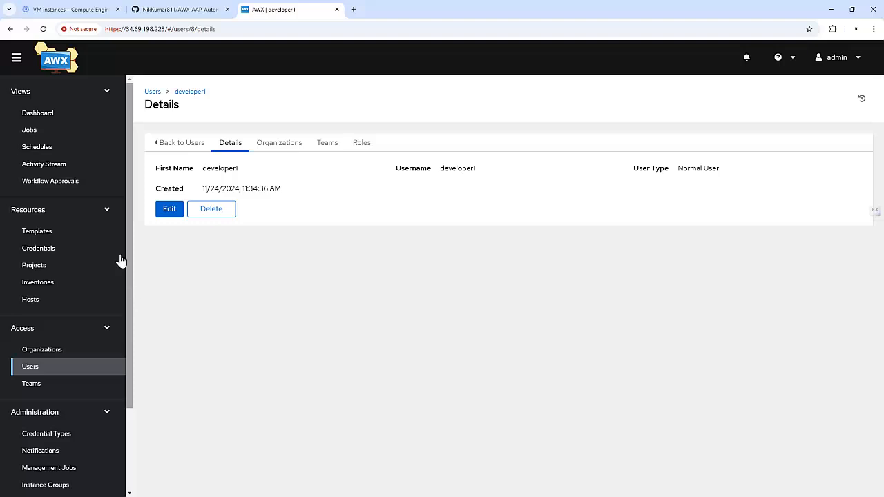
# On Test Project's Access tab, add user developer1 with the Update role
pyautogui.click(62, 266)
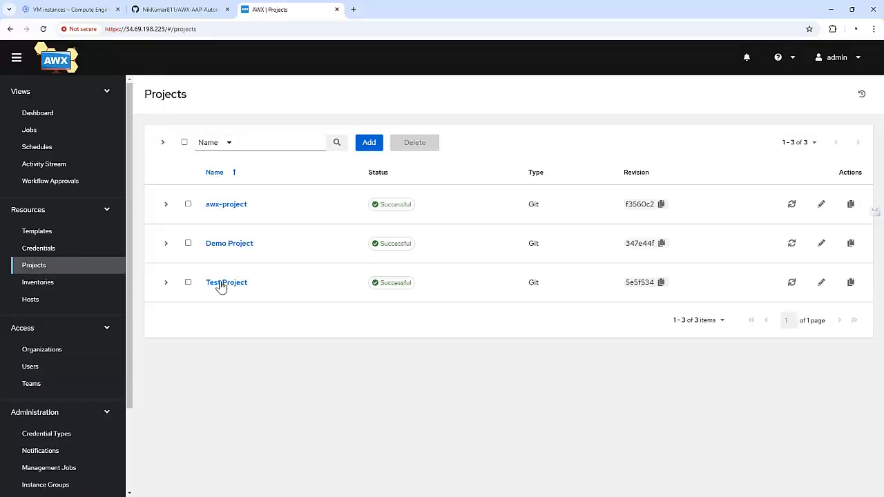
pyautogui.click(221, 287)
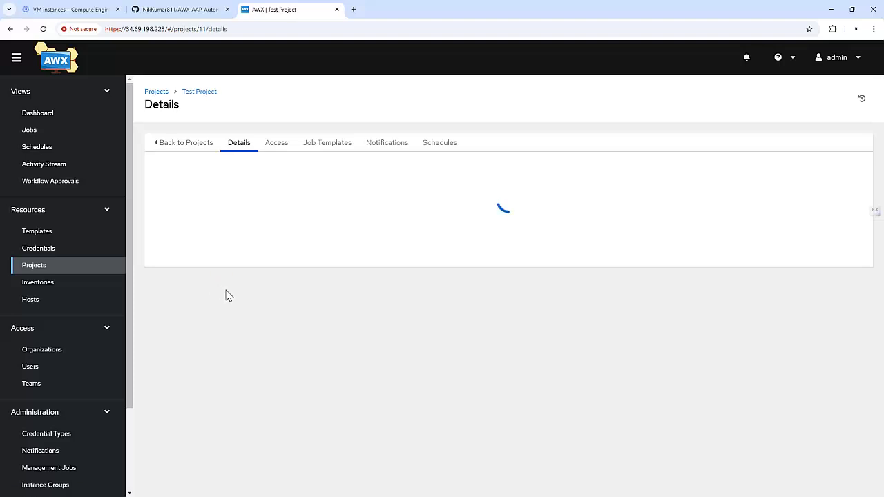
pyautogui.click(281, 145)
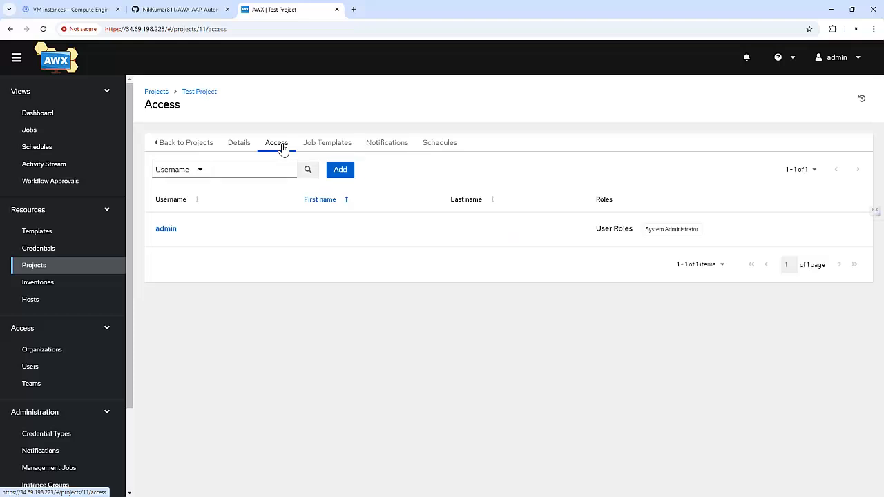
pyautogui.click(342, 172)
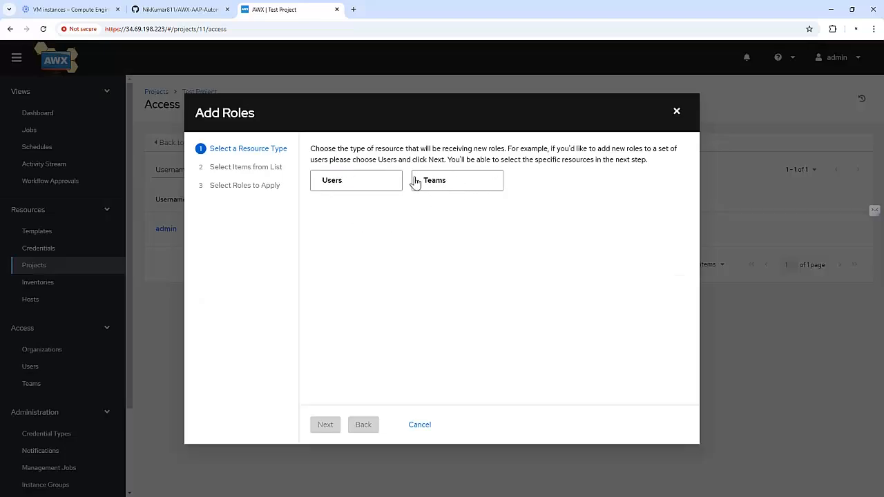
pyautogui.click(338, 186)
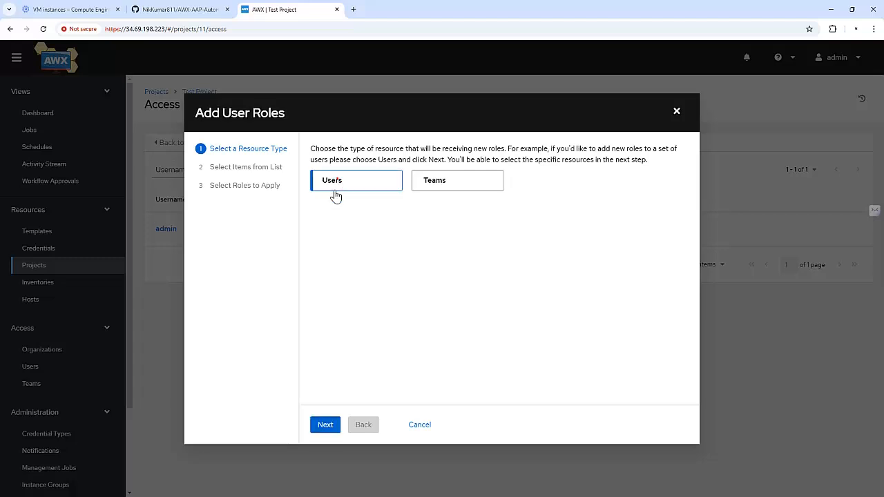
pyautogui.click(324, 425)
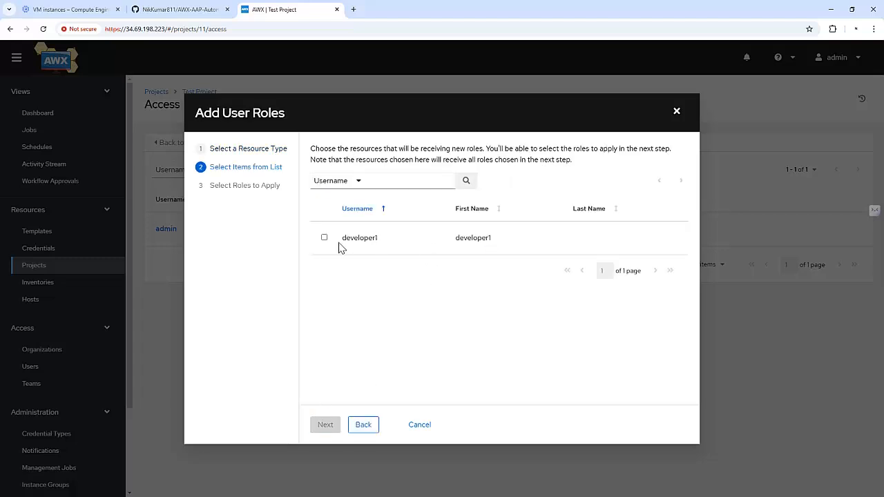
pyautogui.click(325, 238)
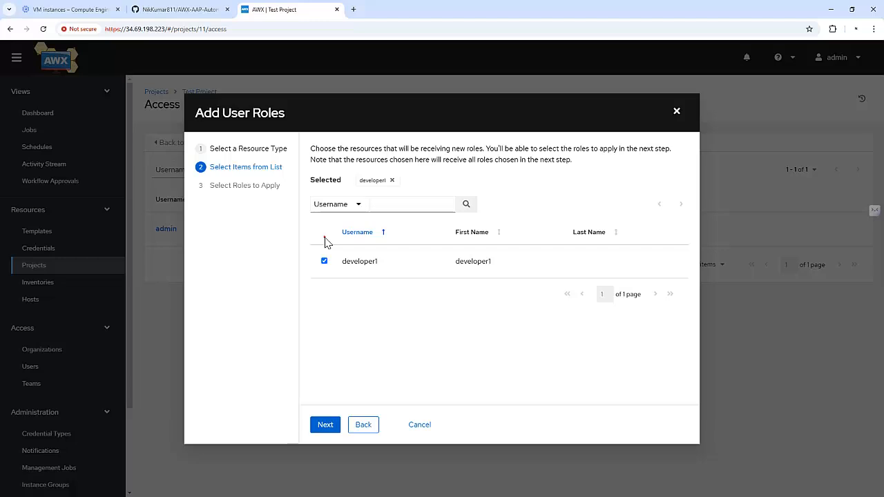
pyautogui.click(324, 425)
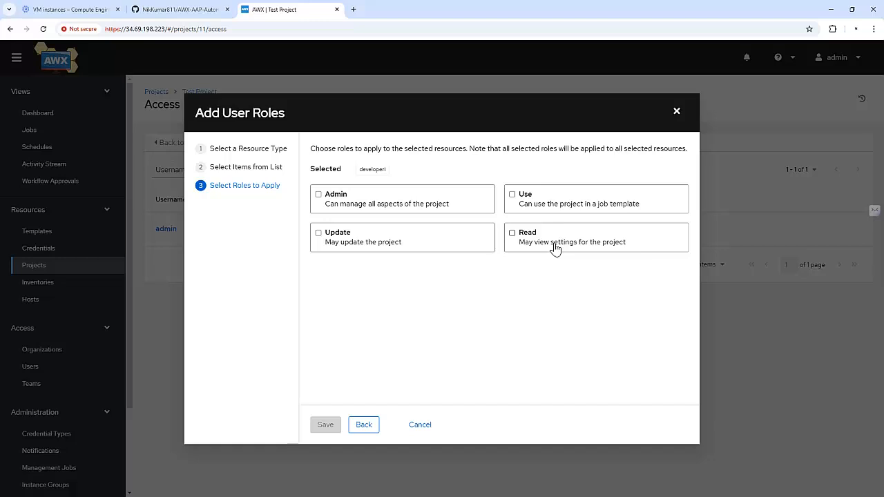
pyautogui.click(317, 234)
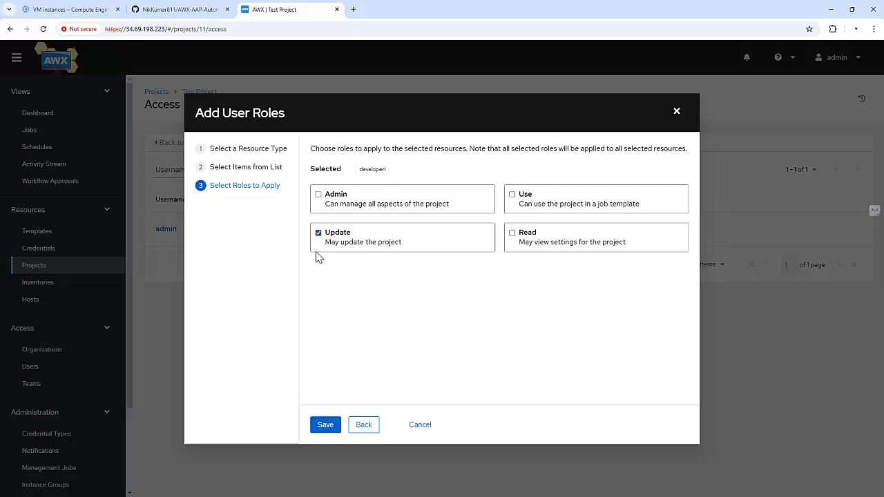
pyautogui.click(321, 424)
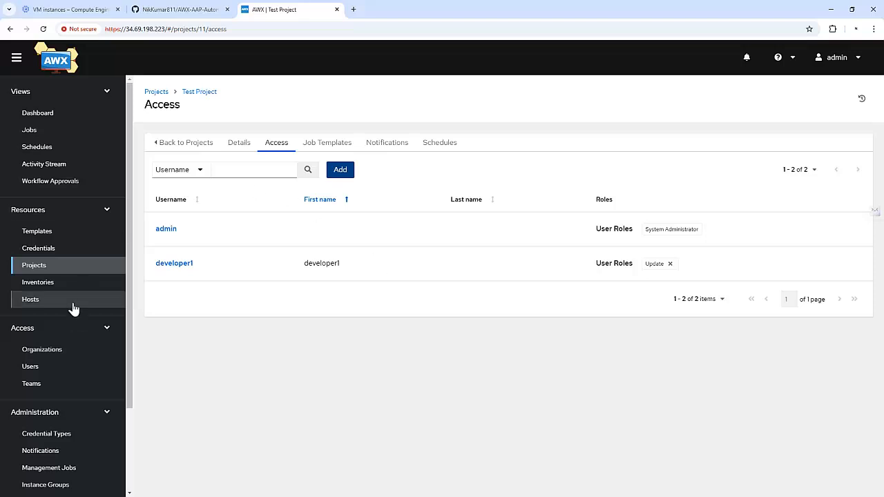
# Add user developer1 with the Read role on Inventory-demo's Access tab, then list the templates
pyautogui.click(41, 284)
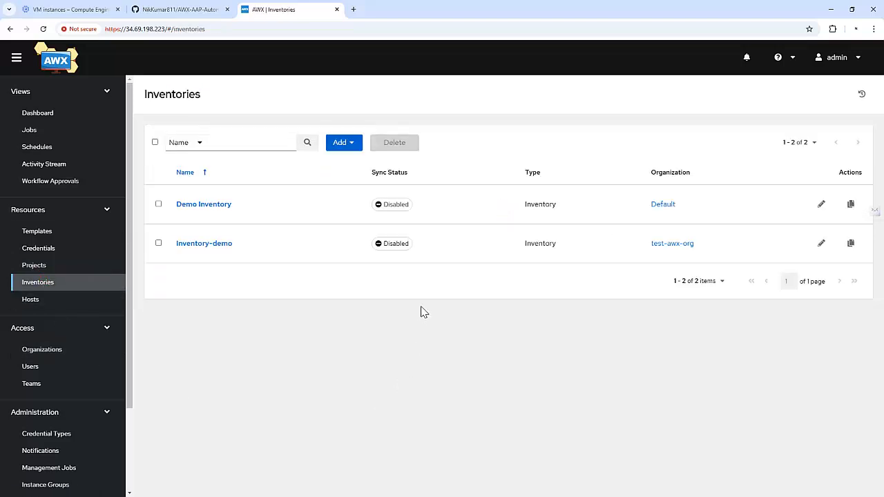
pyautogui.click(221, 246)
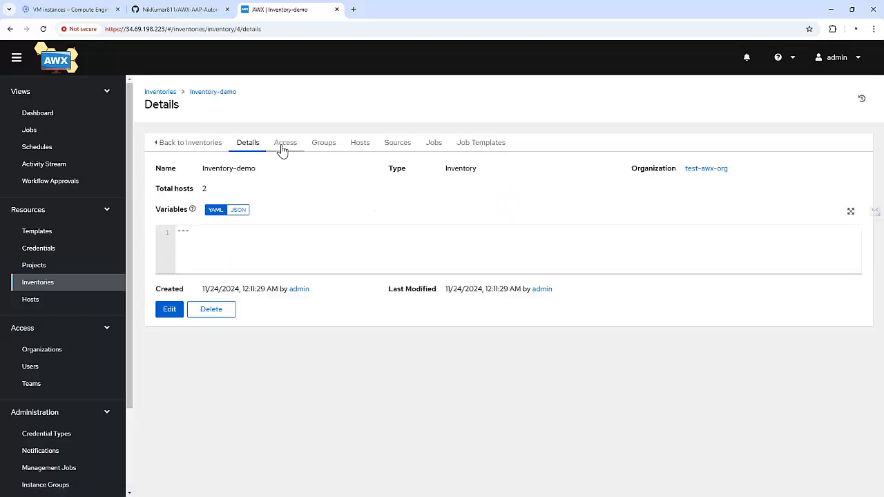
pyautogui.click(283, 147)
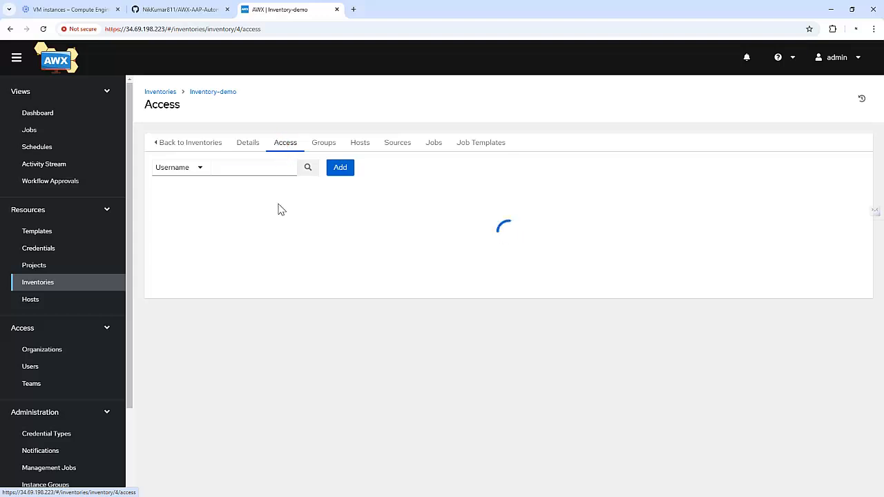
pyautogui.click(341, 171)
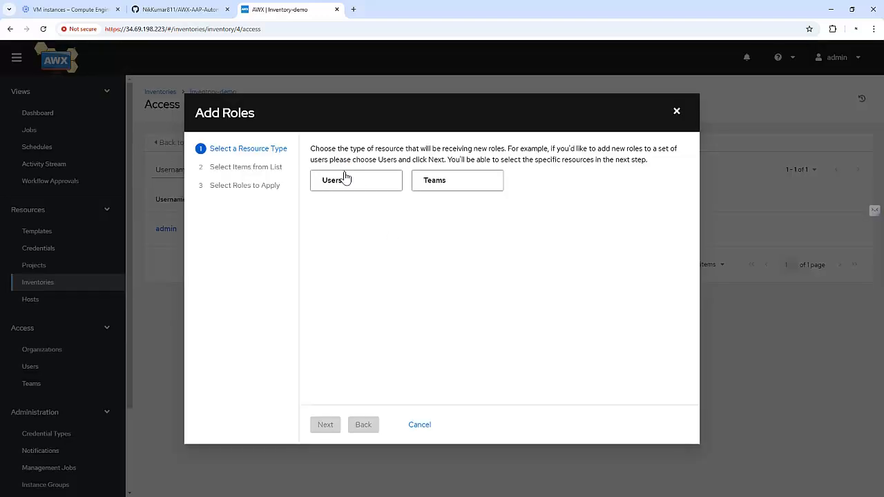
pyautogui.click(338, 182)
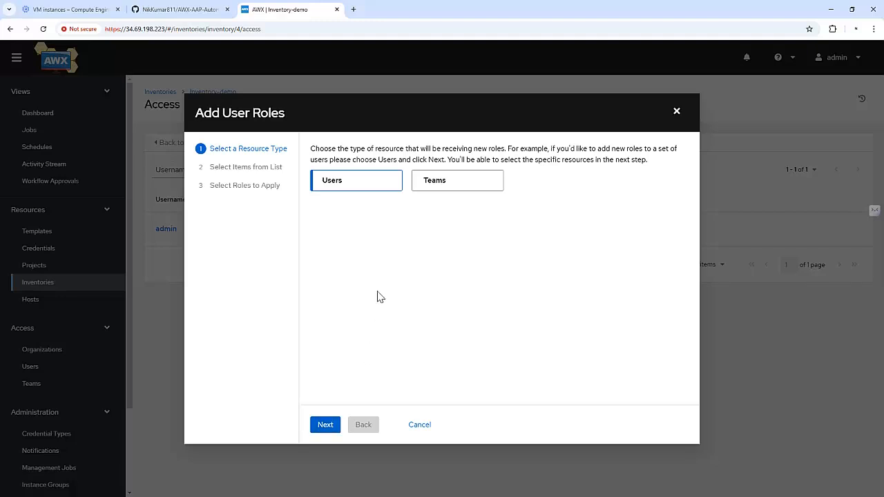
pyautogui.click(324, 428)
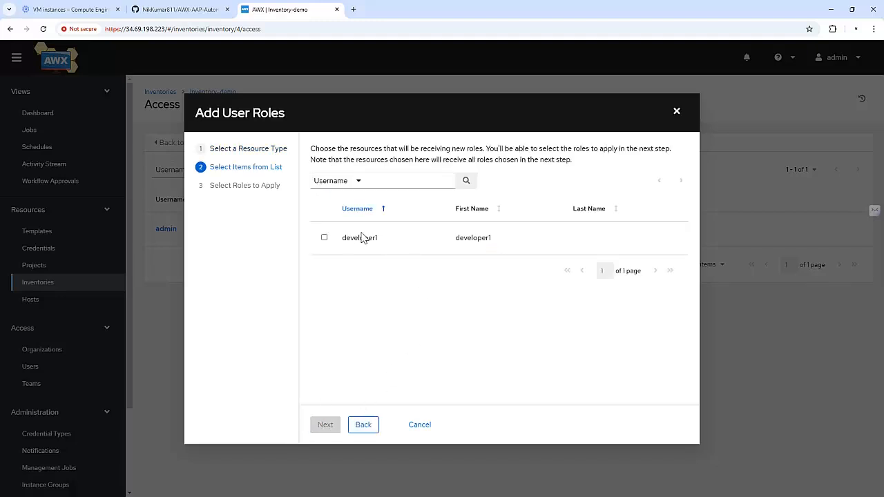
pyautogui.click(324, 238)
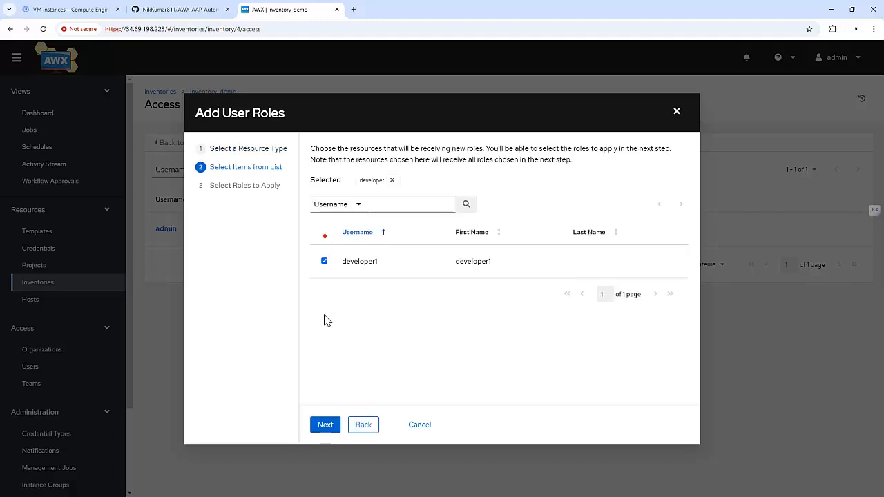
pyautogui.click(331, 427)
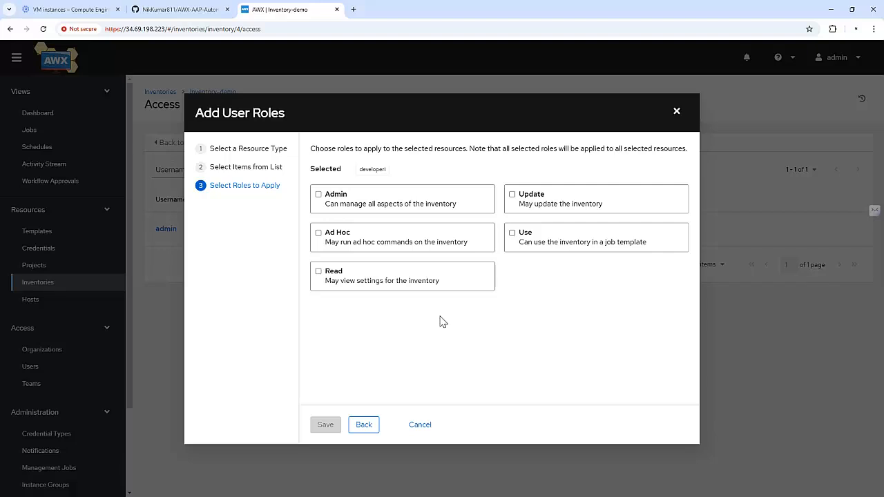
pyautogui.click(319, 272)
pyautogui.click(325, 424)
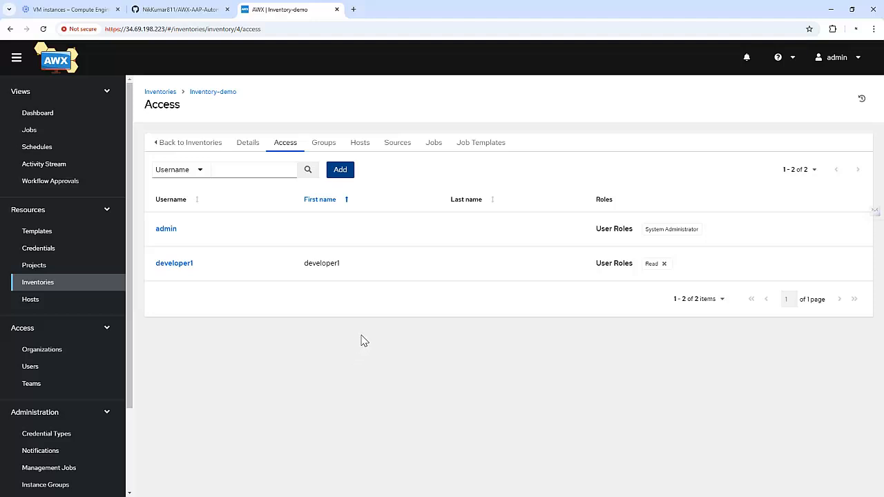
pyautogui.click(47, 236)
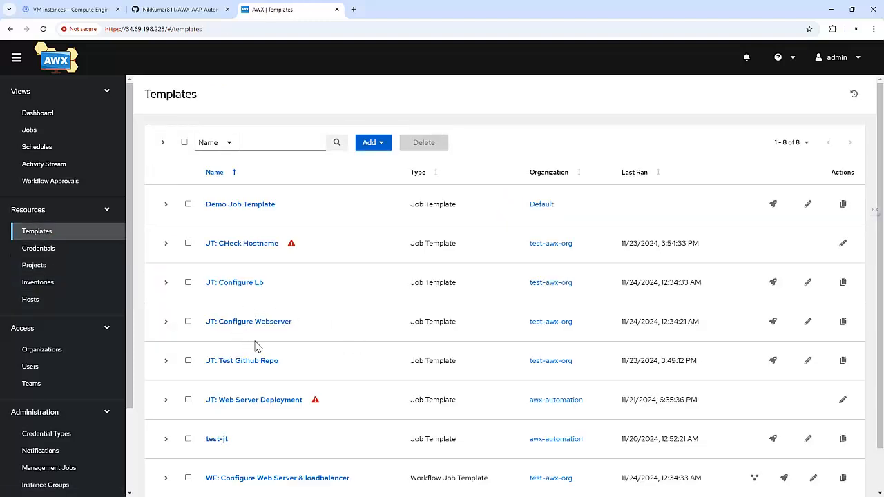
# On JT: Configure Lb's Access tab, give user developer1 the Execute role
pyautogui.click(225, 283)
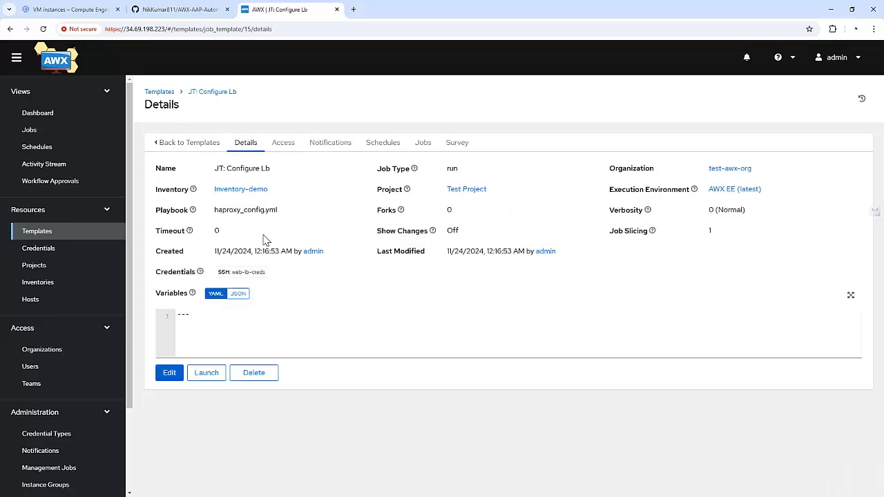
pyautogui.click(280, 147)
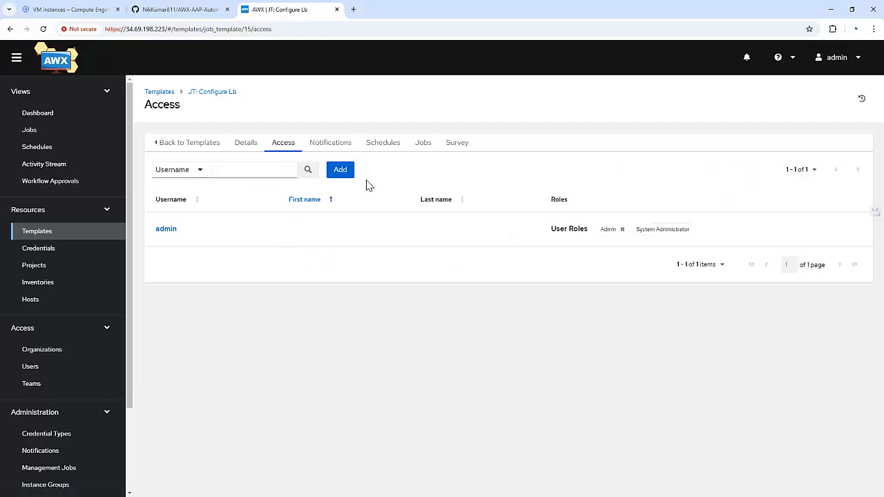
pyautogui.click(340, 171)
pyautogui.click(332, 185)
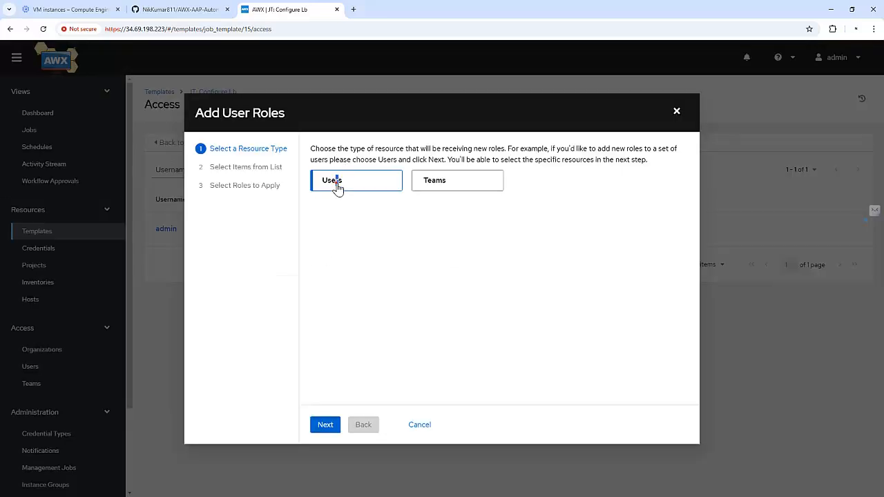
pyautogui.click(325, 419)
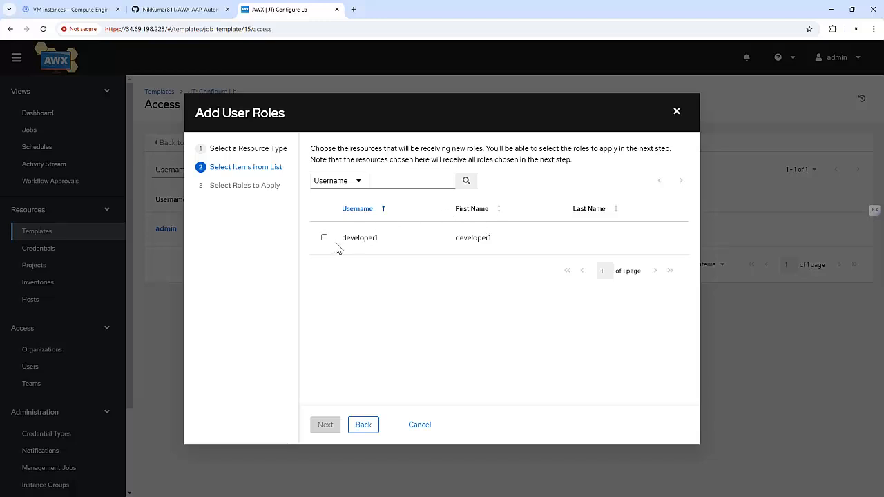
pyautogui.click(325, 238)
pyautogui.click(324, 424)
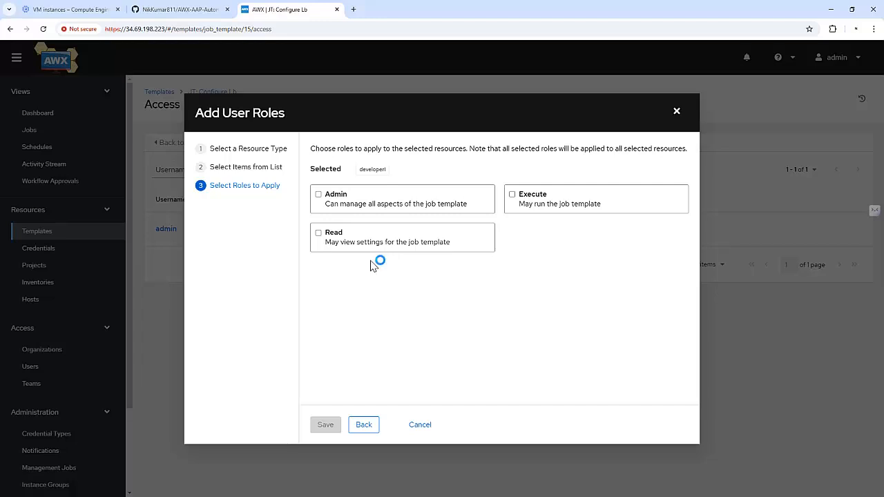
pyautogui.click(513, 199)
pyautogui.click(325, 424)
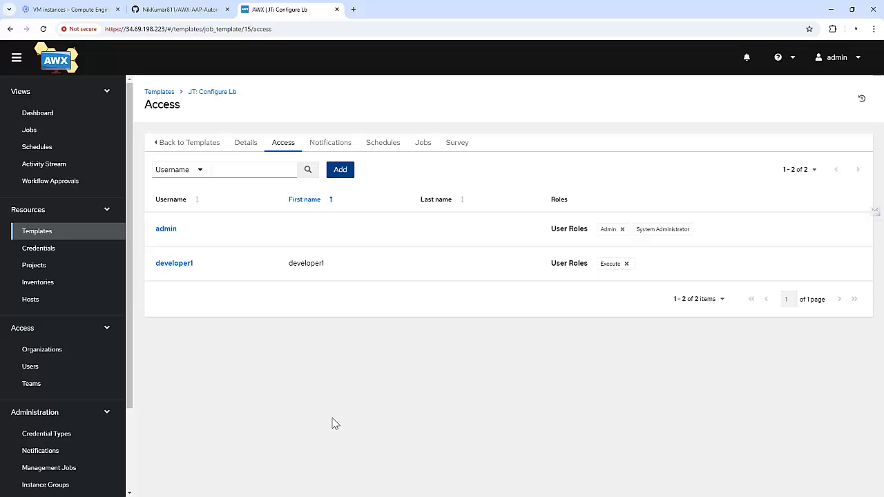
pyautogui.click(833, 60)
# Log out of admin, sign in as developer1 with its password, and view Organizations
pyautogui.click(825, 100)
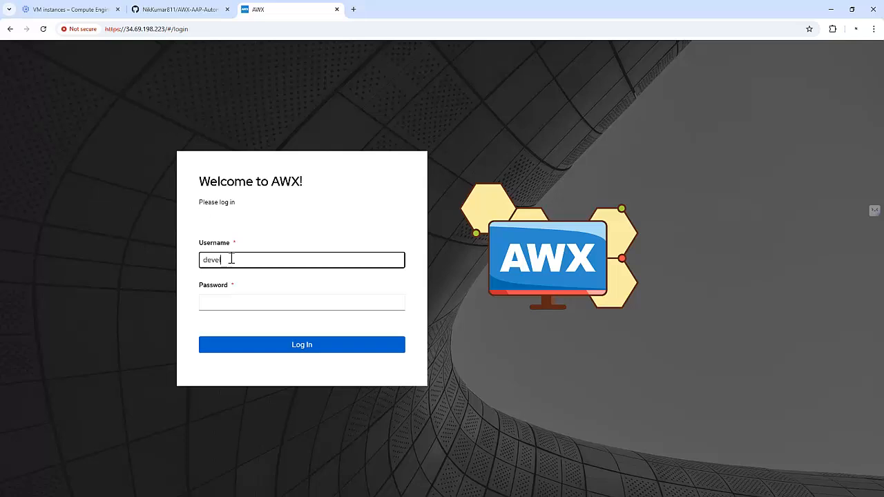
pyautogui.write('developer1')
pyautogui.press('Tab')
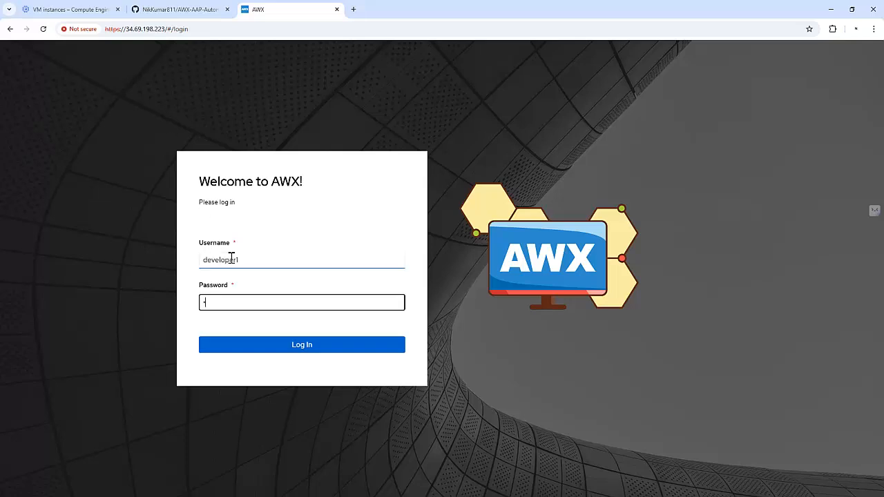
pyautogui.press('Return')
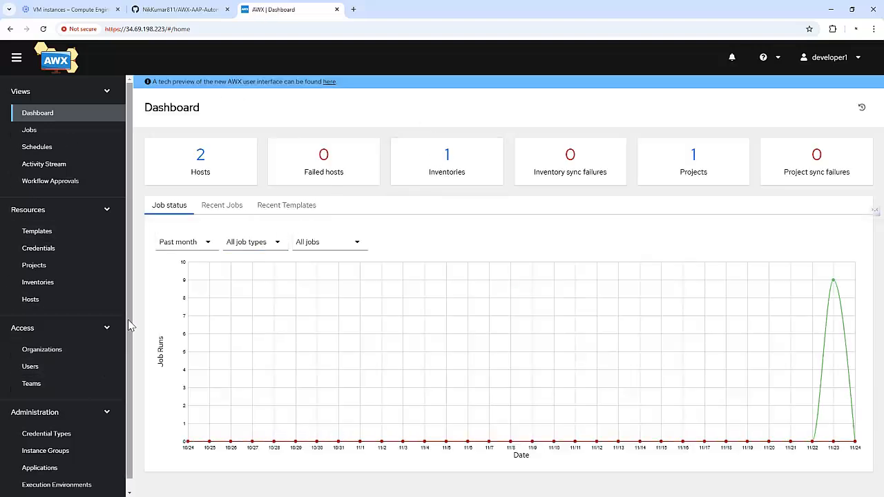
pyautogui.click(62, 348)
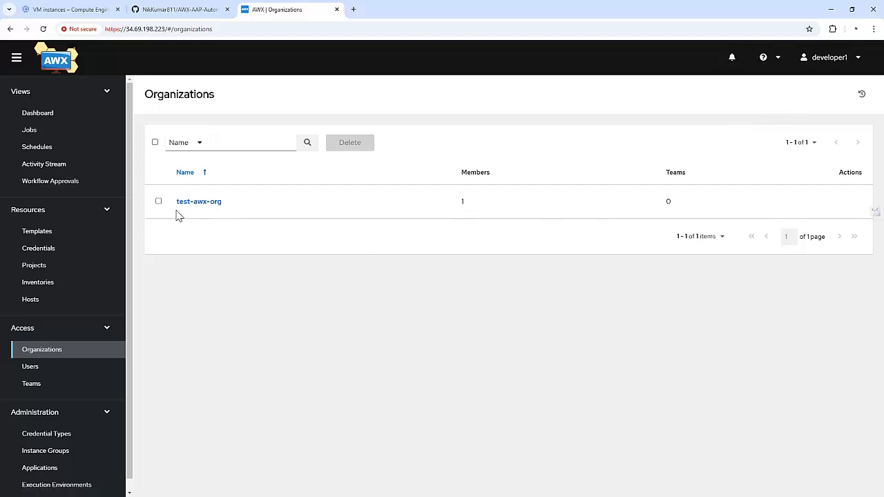
# Browse the hosts of the Inventory-demo inventory
pyautogui.click(61, 285)
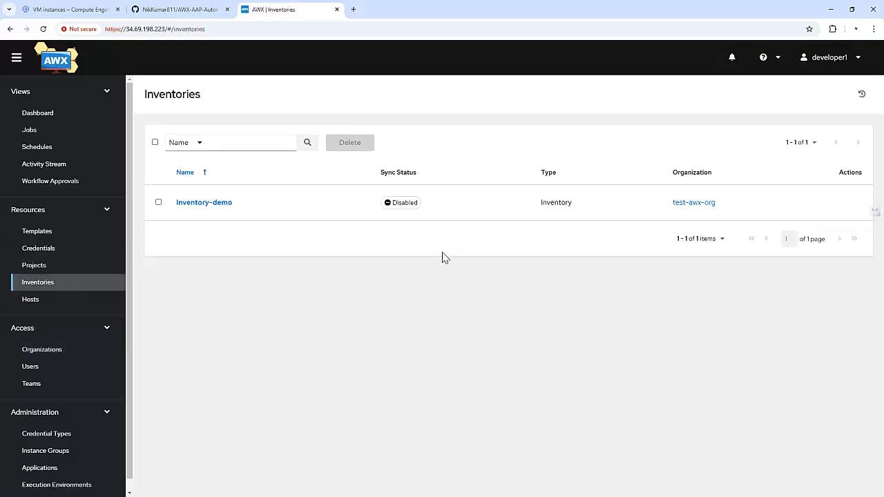
pyautogui.click(211, 205)
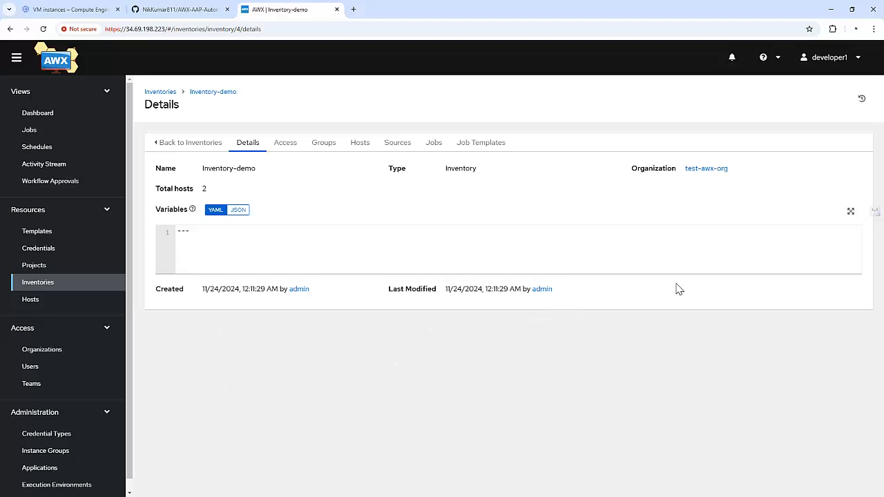
pyautogui.click(361, 143)
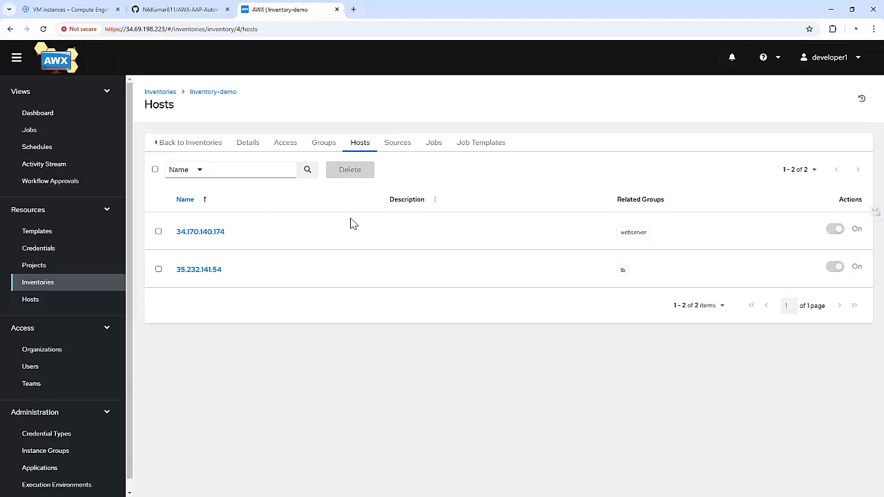
# Sync Test Project and check the sync job's output in Jobs
pyautogui.click(59, 269)
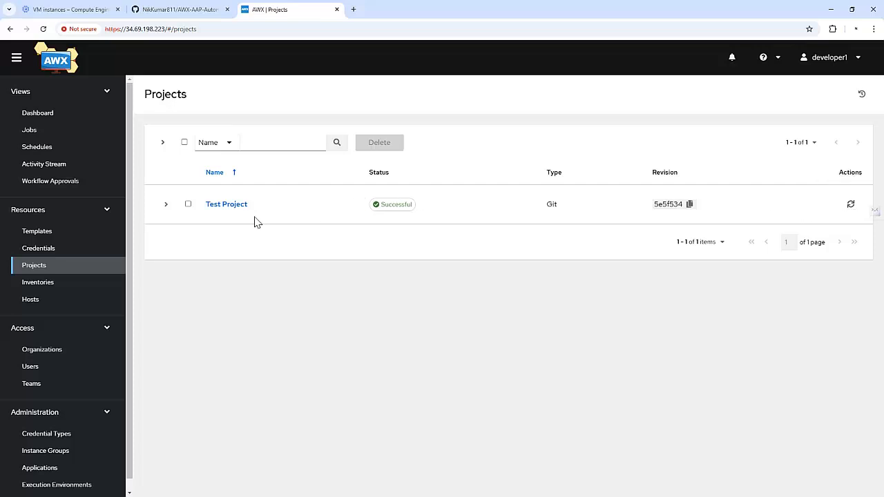
pyautogui.click(232, 206)
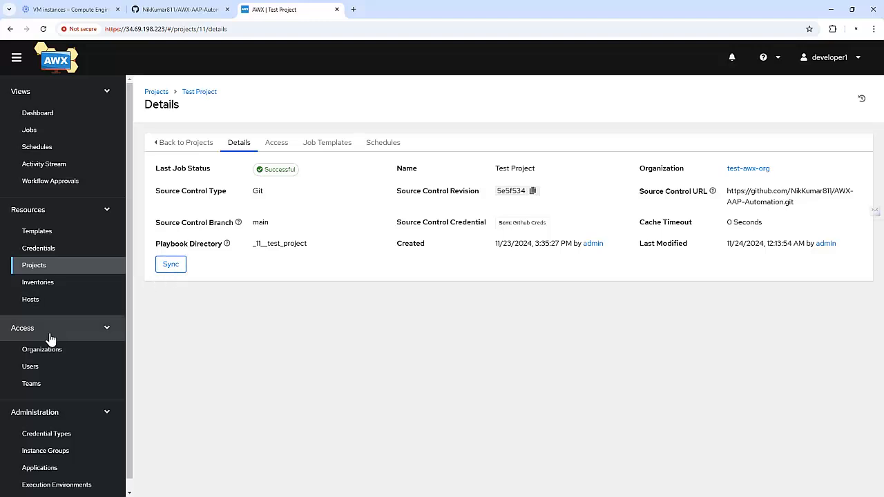
pyautogui.click(174, 268)
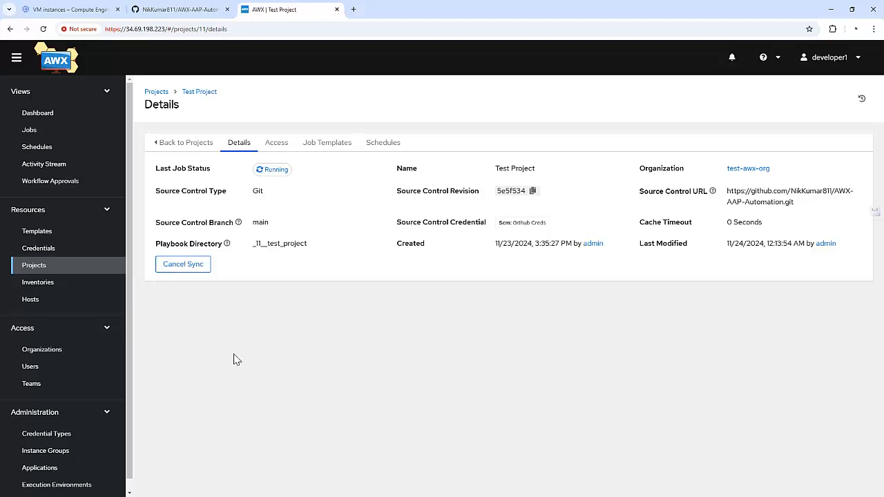
pyautogui.click(40, 132)
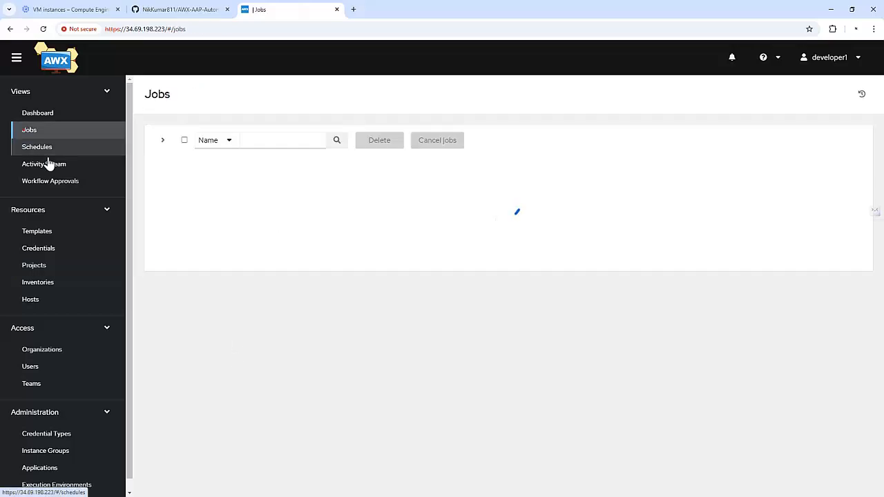
pyautogui.click(254, 206)
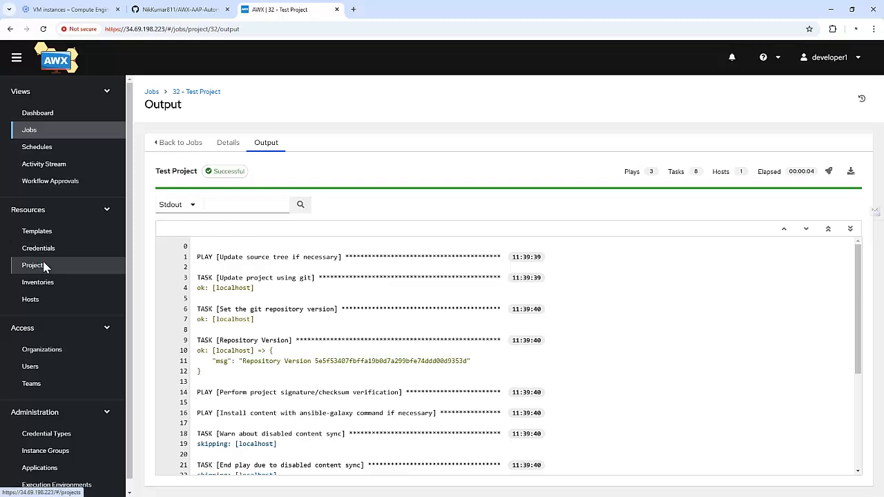
pyautogui.click(43, 266)
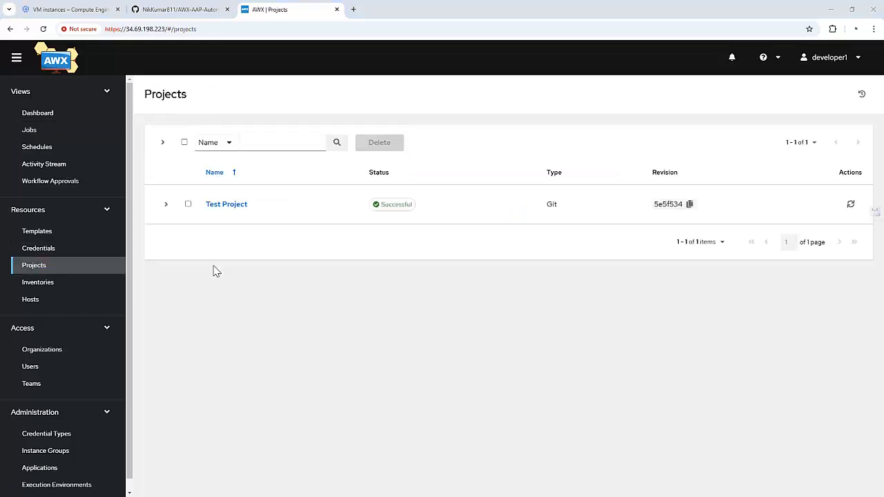
# Browse JT: Configure Lb's Access, Schedules, Jobs and Survey tabs, then return to Templates
pyautogui.click(76, 233)
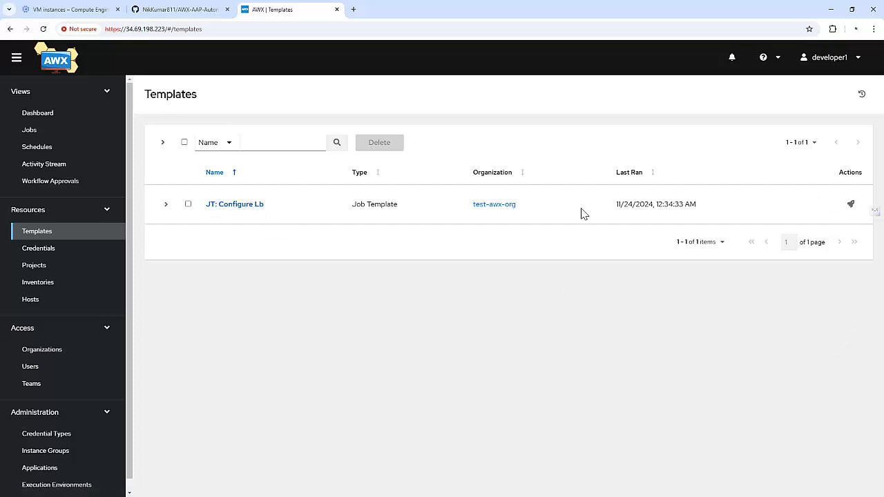
pyautogui.click(238, 204)
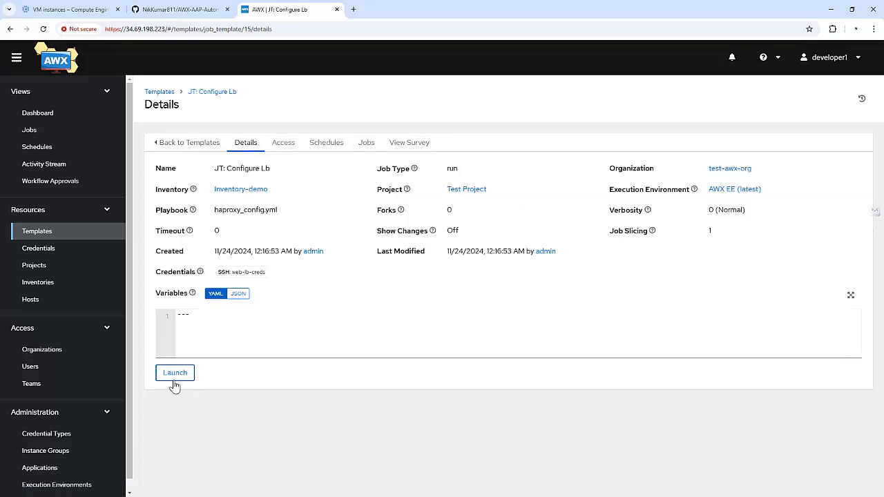
pyautogui.click(291, 146)
pyautogui.click(328, 146)
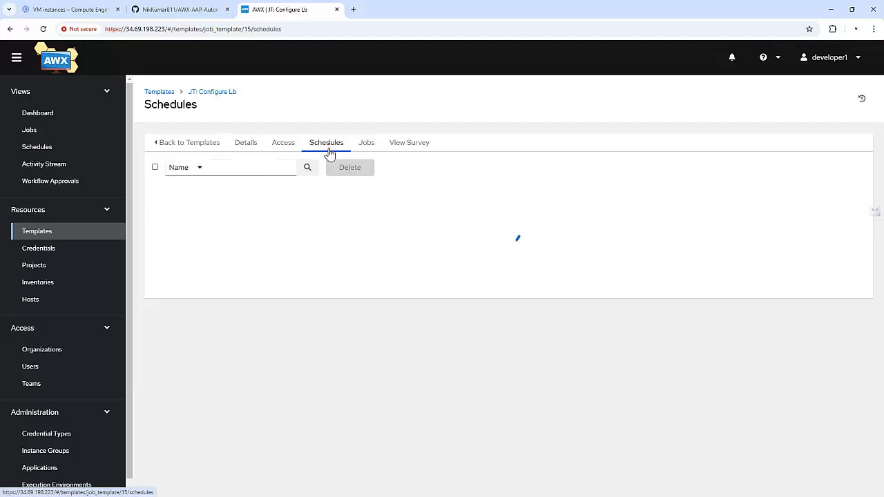
pyautogui.click(370, 146)
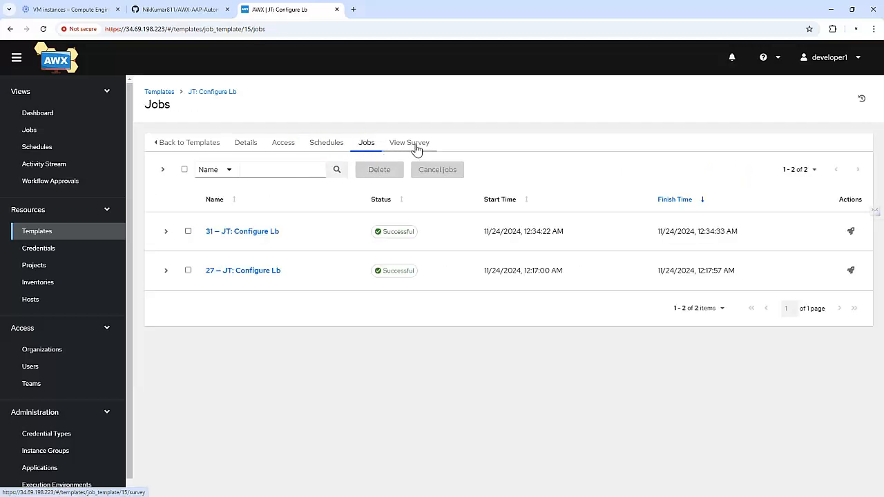
pyautogui.click(414, 147)
pyautogui.click(207, 147)
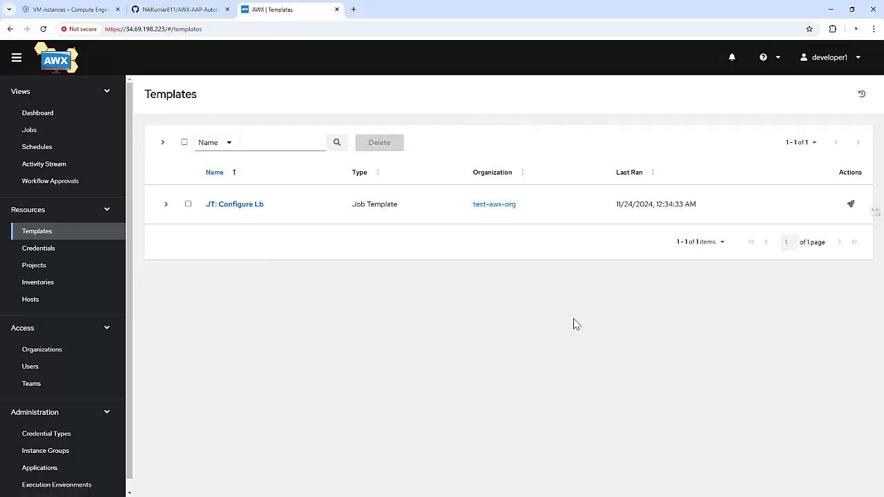
# Launch JT: Configure Lb and reload the output until job 33 shows Successful
pyautogui.click(851, 207)
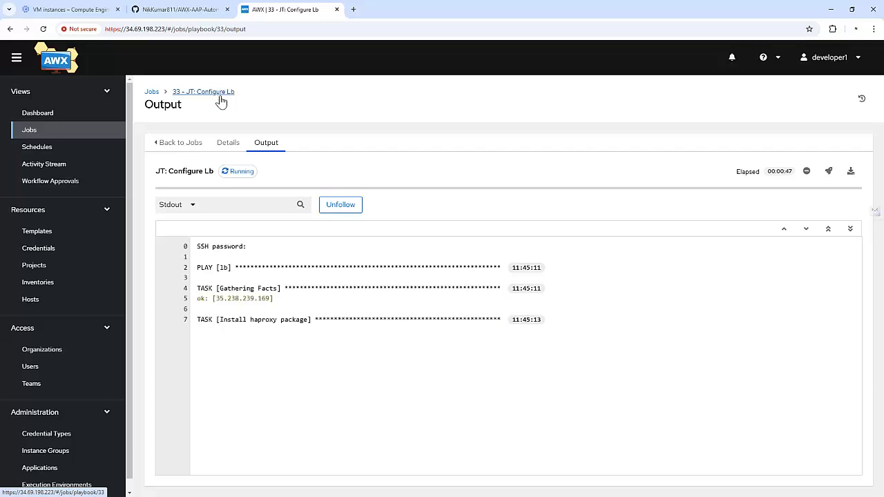
pyautogui.click(221, 95)
pyautogui.click(220, 97)
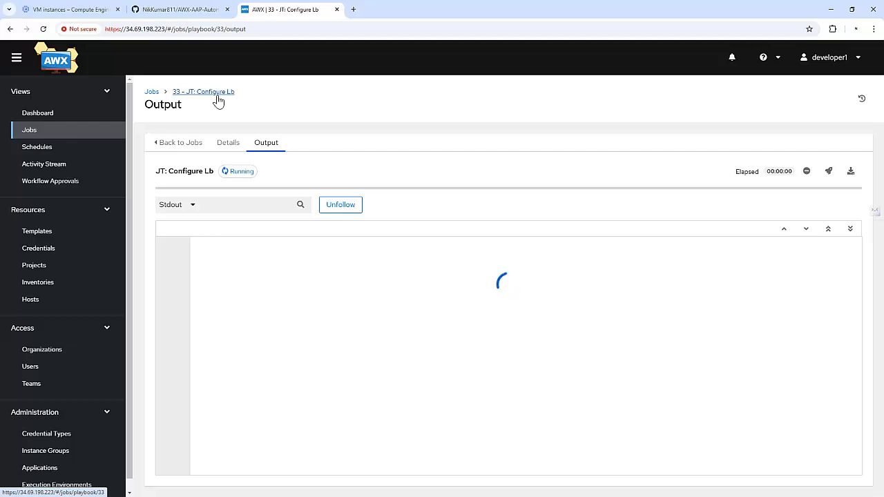
pyautogui.click(272, 235)
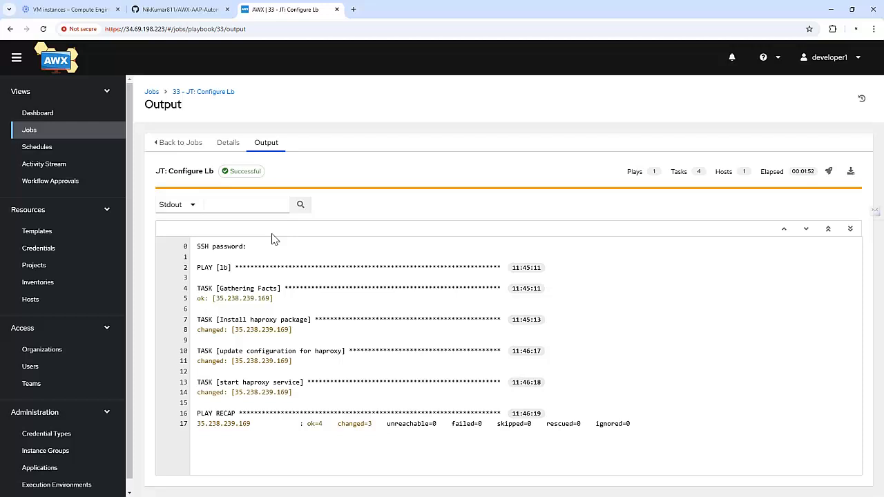
# Log out of developer1 and sign back in as admin with its password
pyautogui.click(46, 387)
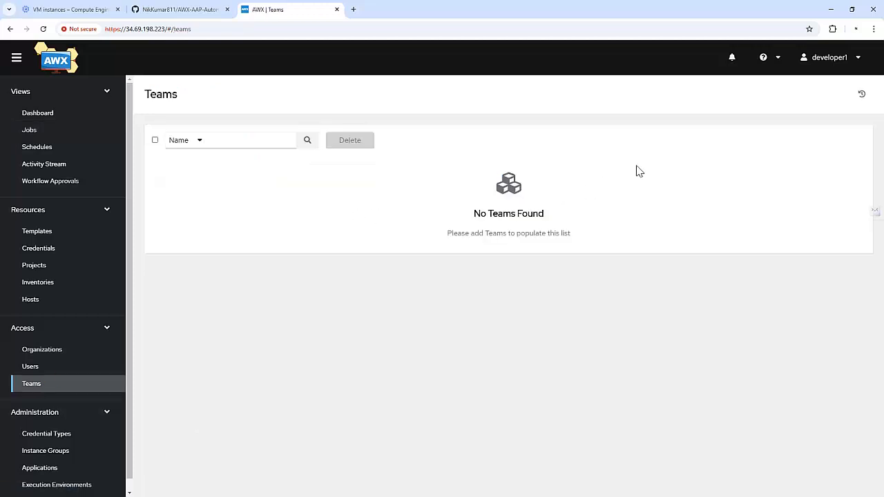
pyautogui.click(844, 62)
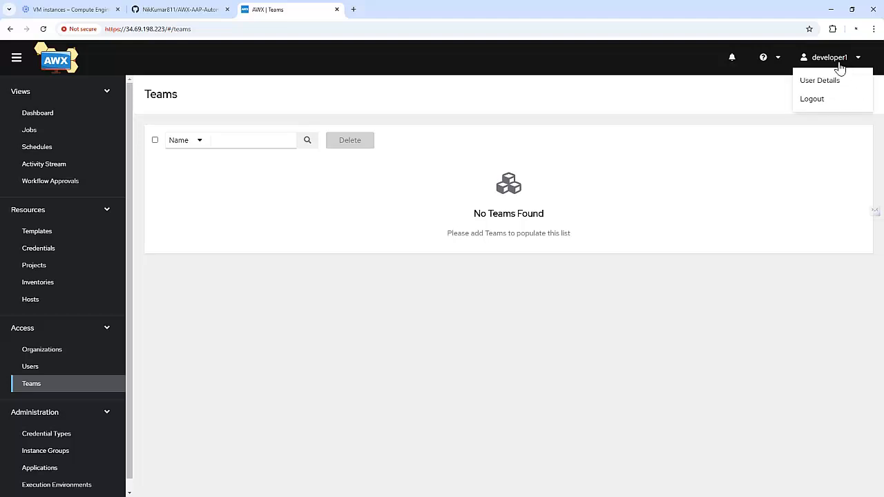
pyautogui.click(820, 102)
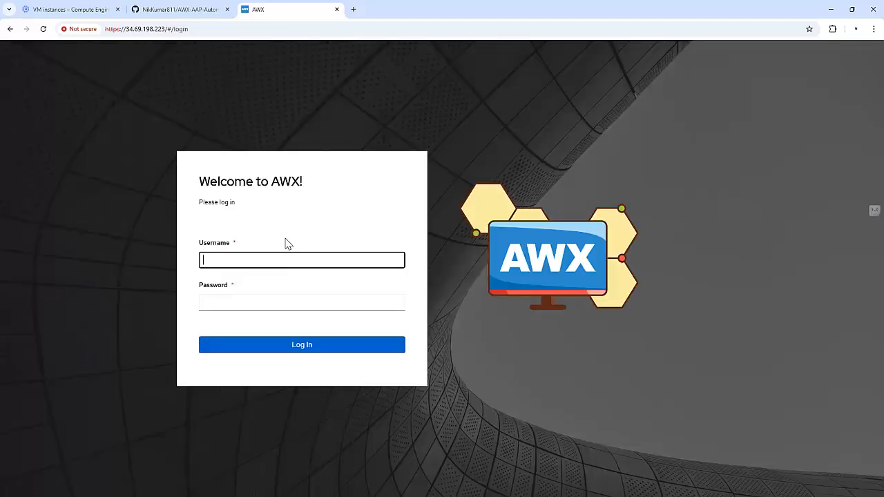
pyautogui.click(289, 257)
pyautogui.write('admin')
pyautogui.press('Tab')
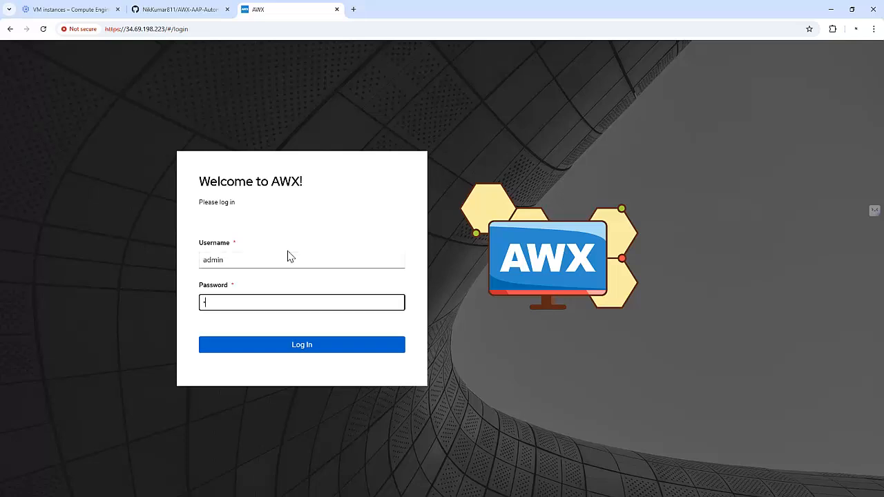
pyautogui.write('12')
pyautogui.press('Return')
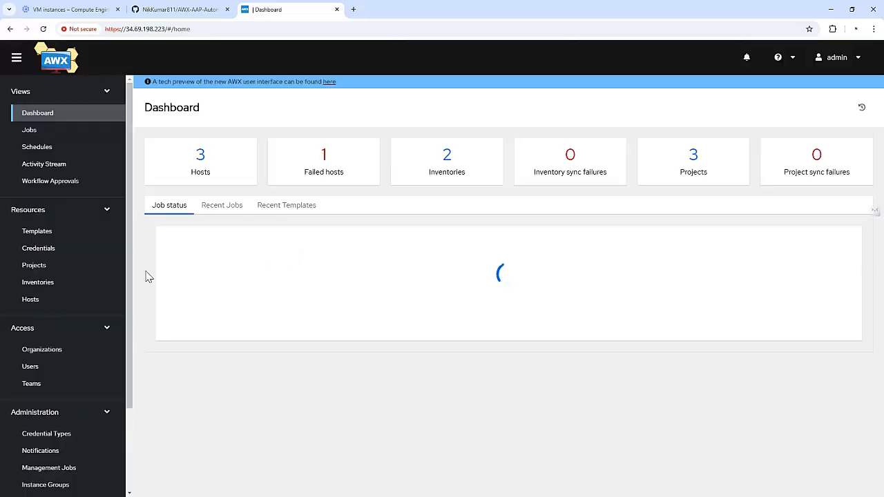
# Create the team dev in organization test-awx-org
pyautogui.click(31, 384)
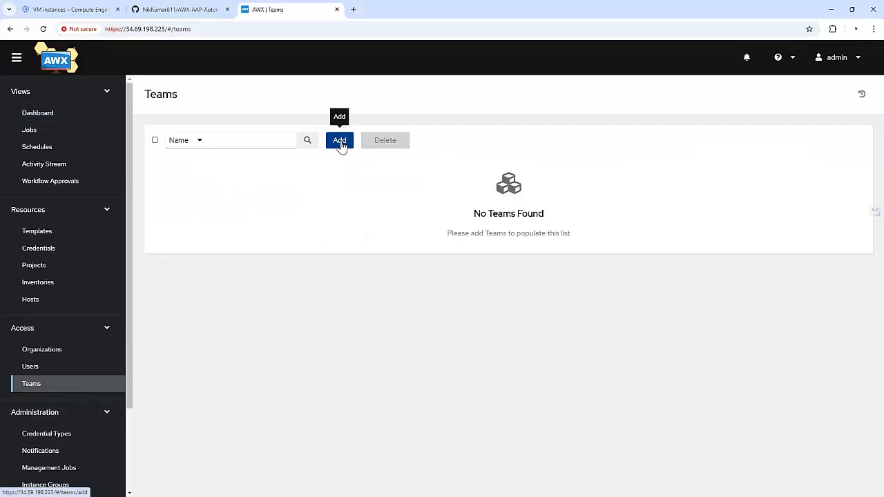
pyautogui.click(338, 141)
pyautogui.click(256, 175)
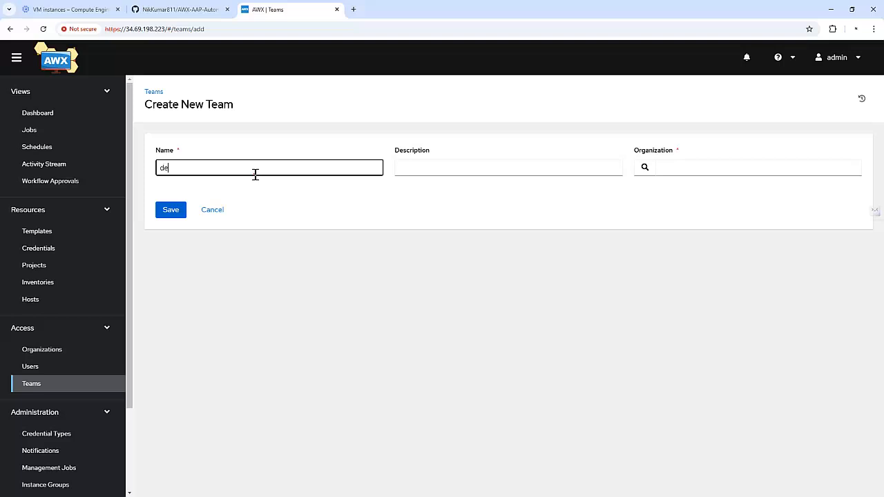
pyautogui.click(644, 168)
pyautogui.click(261, 318)
pyautogui.click(213, 392)
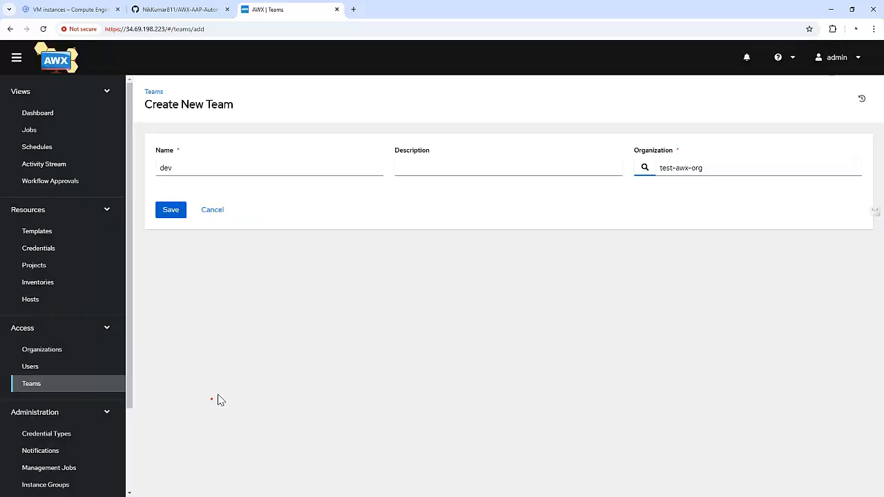
pyautogui.click(176, 218)
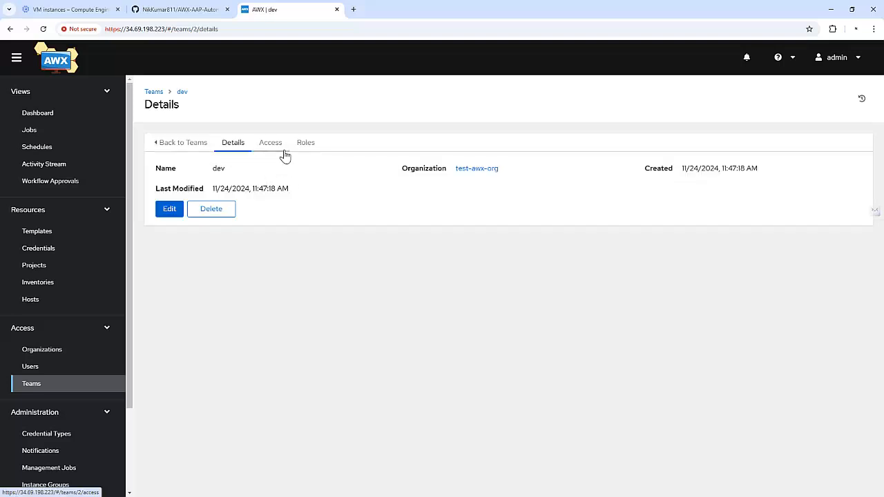
# Add developer1 to team dev as a Member, then view the team's Roles
pyautogui.click(281, 144)
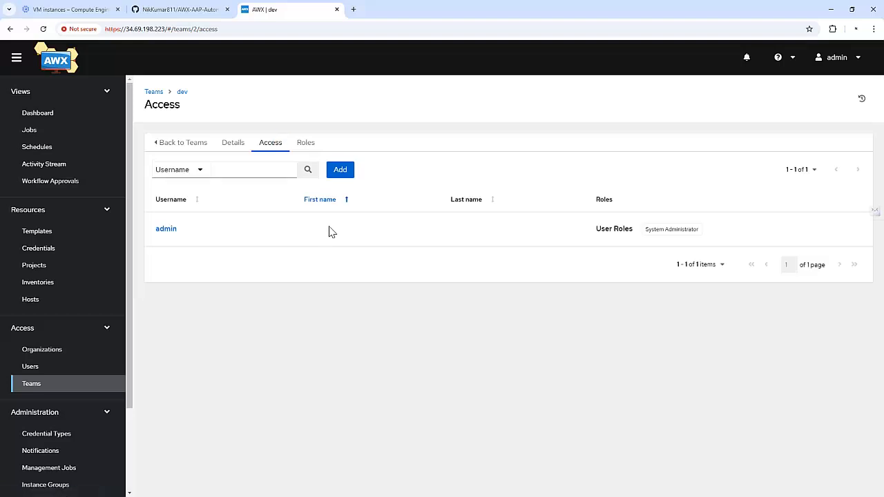
pyautogui.click(345, 176)
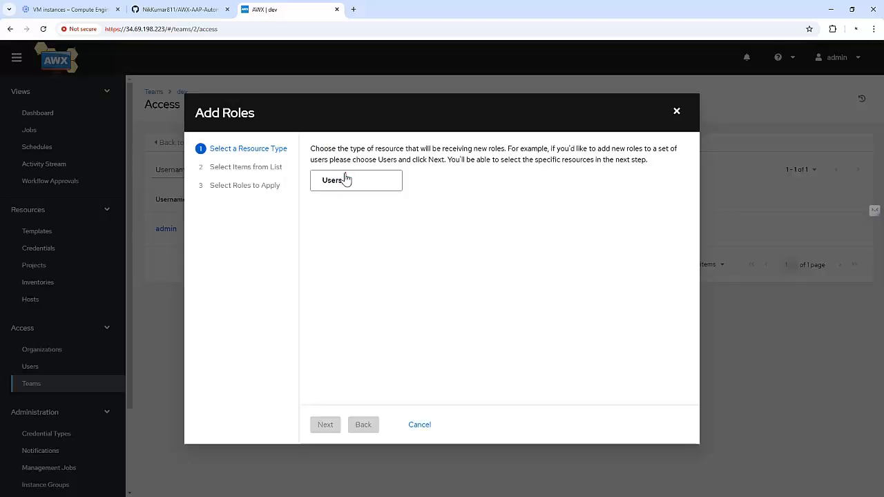
pyautogui.click(346, 179)
pyautogui.click(325, 423)
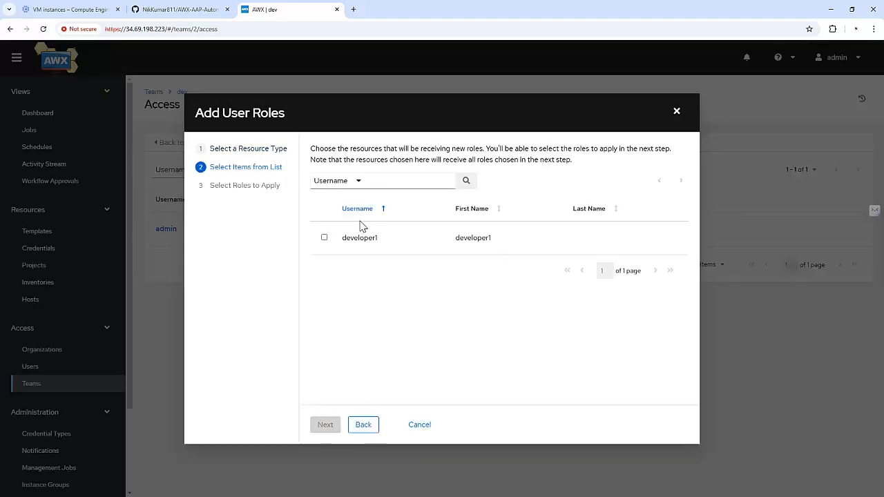
pyautogui.click(324, 238)
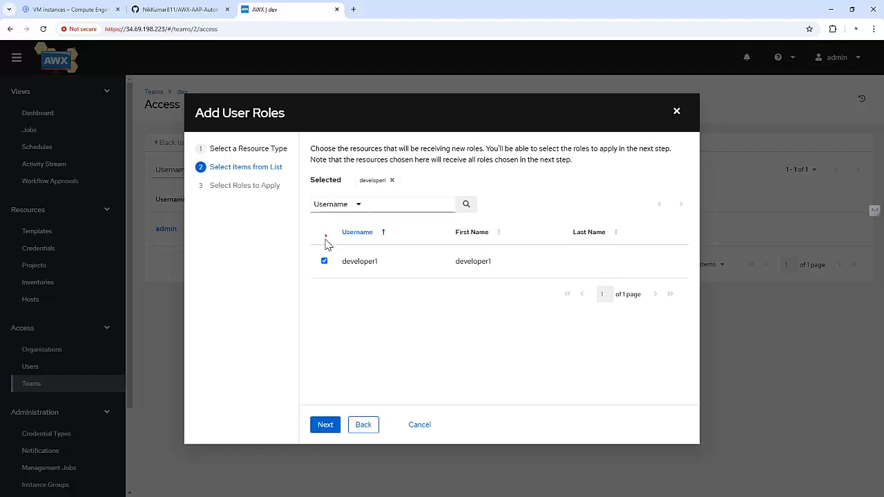
pyautogui.click(324, 429)
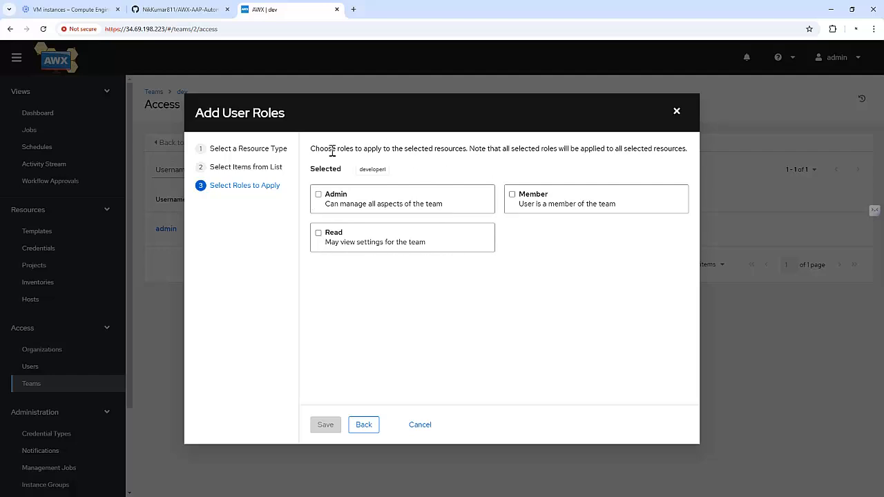
pyautogui.click(512, 196)
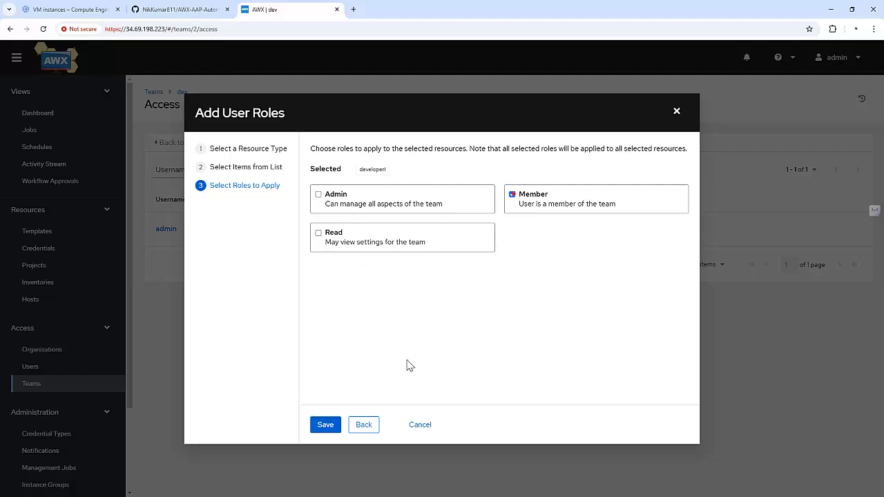
pyautogui.click(330, 424)
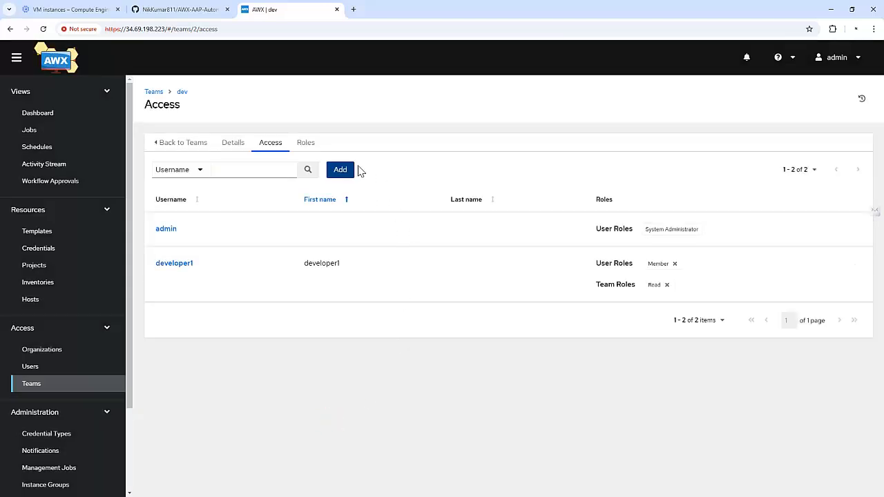
pyautogui.click(308, 144)
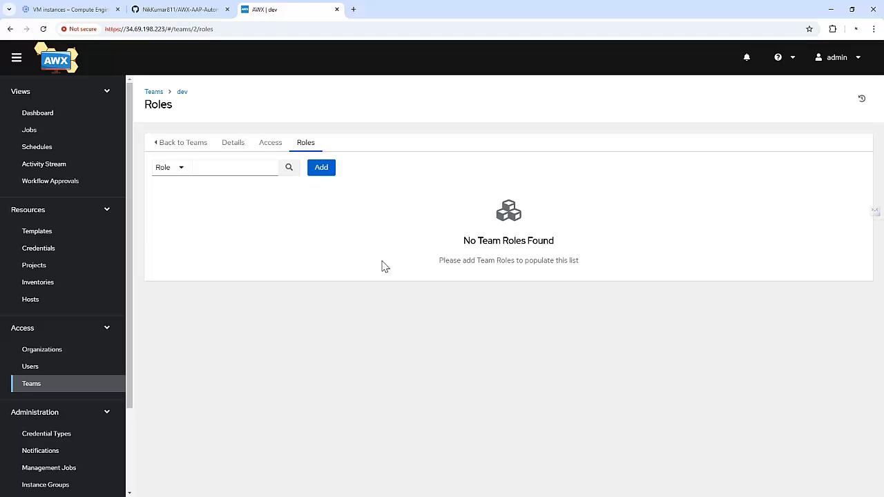
# Grant team dev the Update role on Test Project
pyautogui.click(321, 168)
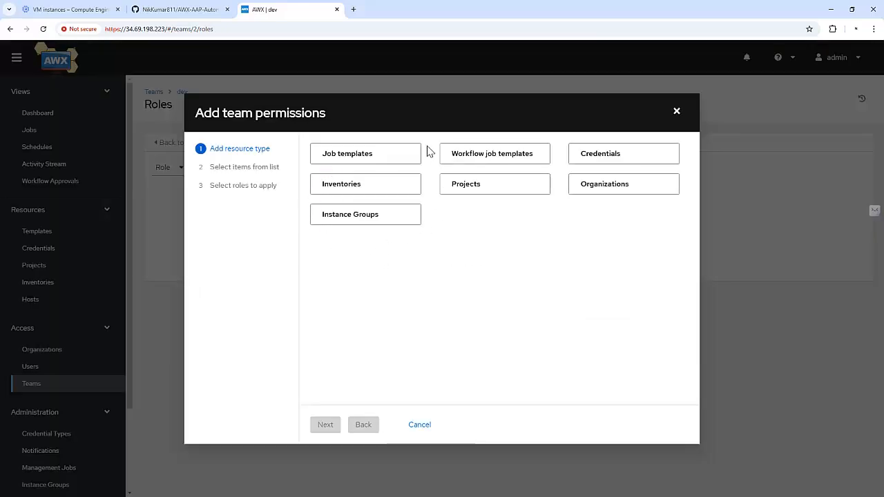
pyautogui.click(507, 191)
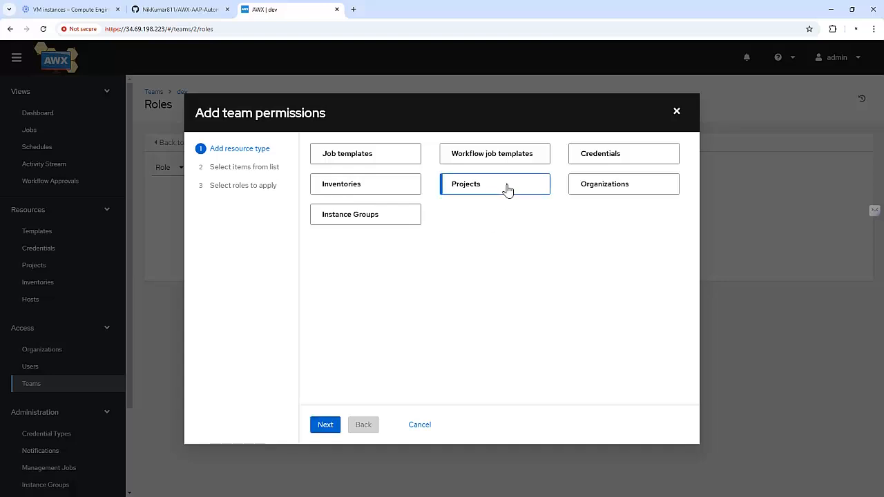
pyautogui.click(325, 425)
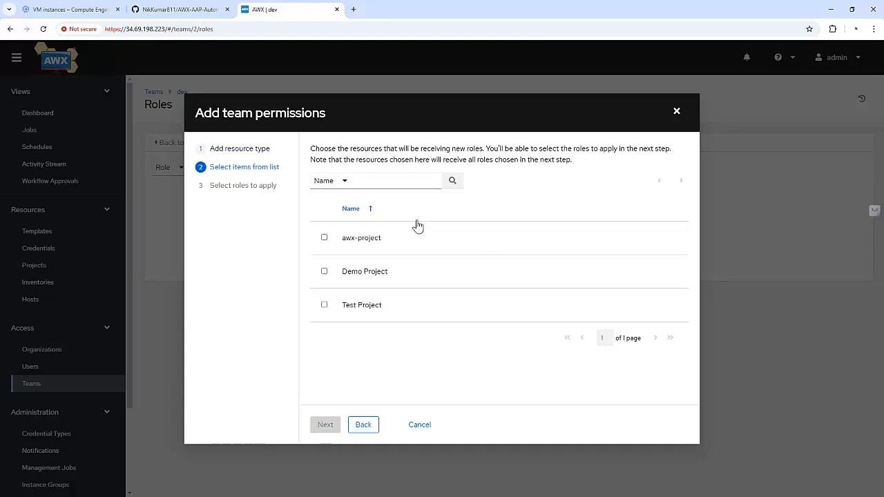
pyautogui.click(324, 304)
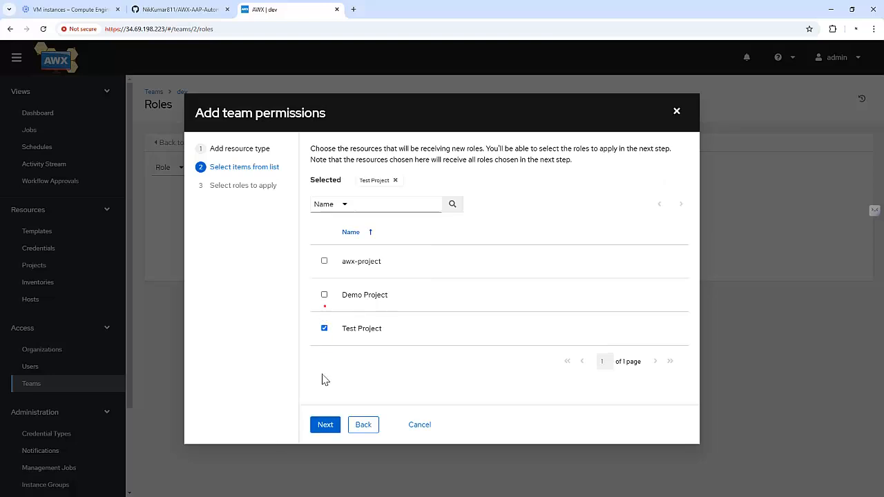
pyautogui.click(330, 431)
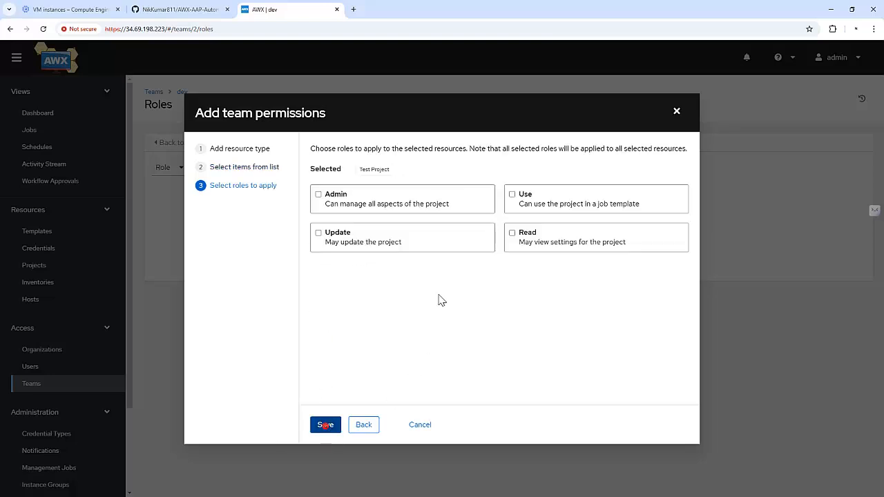
pyautogui.click(351, 241)
pyautogui.click(325, 426)
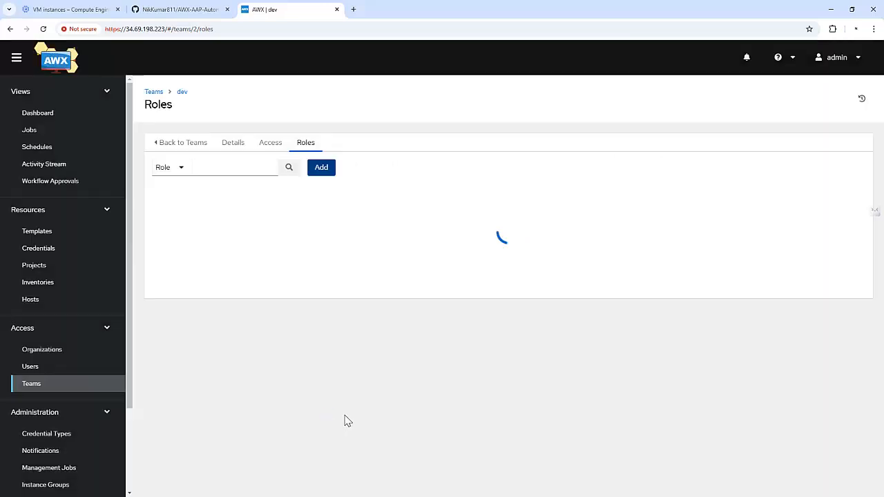
# Grant team dev the Execute role on the JT: Configure Lb job template
pyautogui.click(321, 171)
pyautogui.click(367, 154)
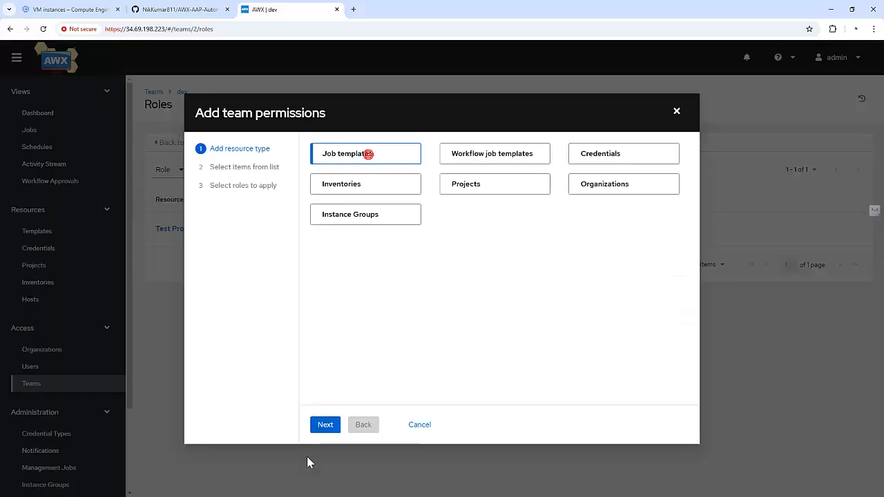
pyautogui.click(325, 426)
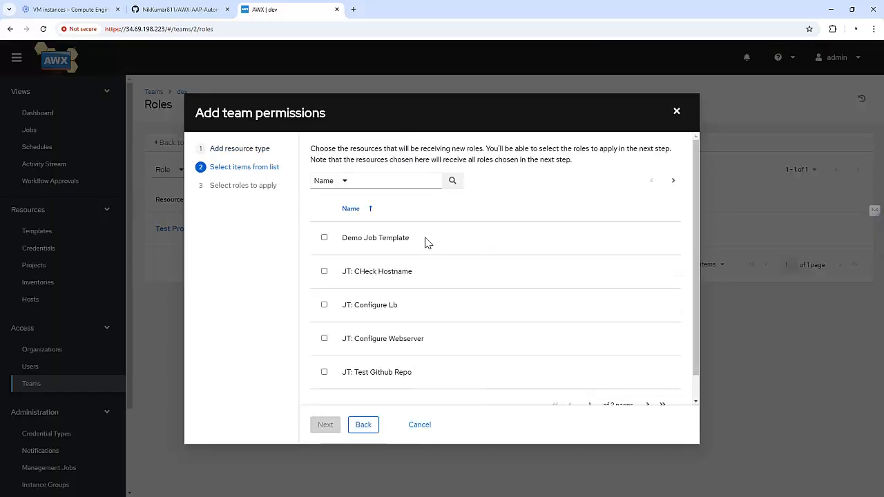
pyautogui.click(324, 305)
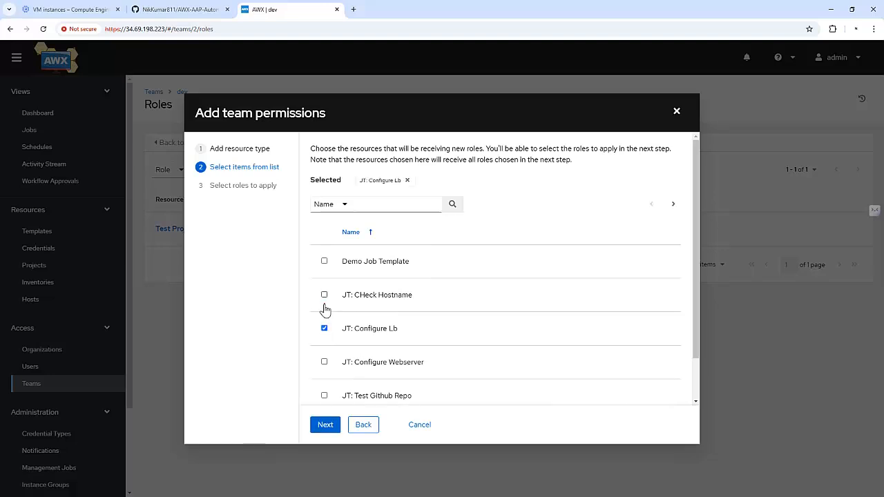
pyautogui.click(321, 425)
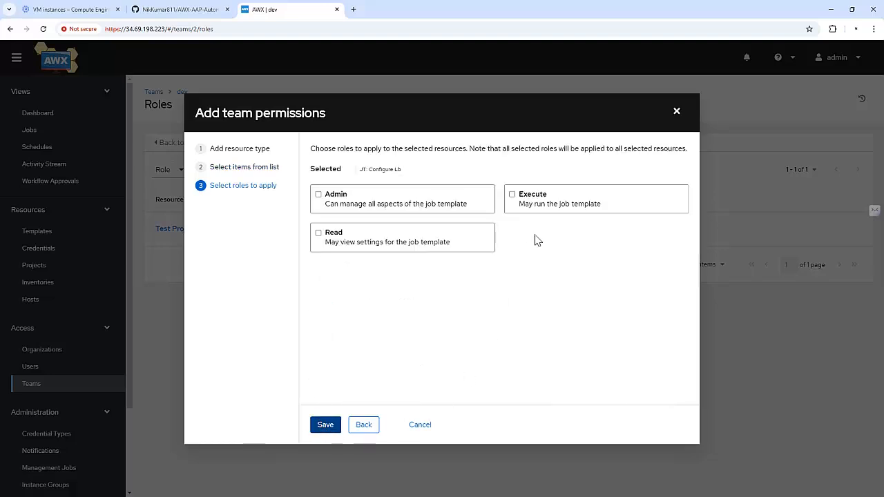
pyautogui.click(540, 198)
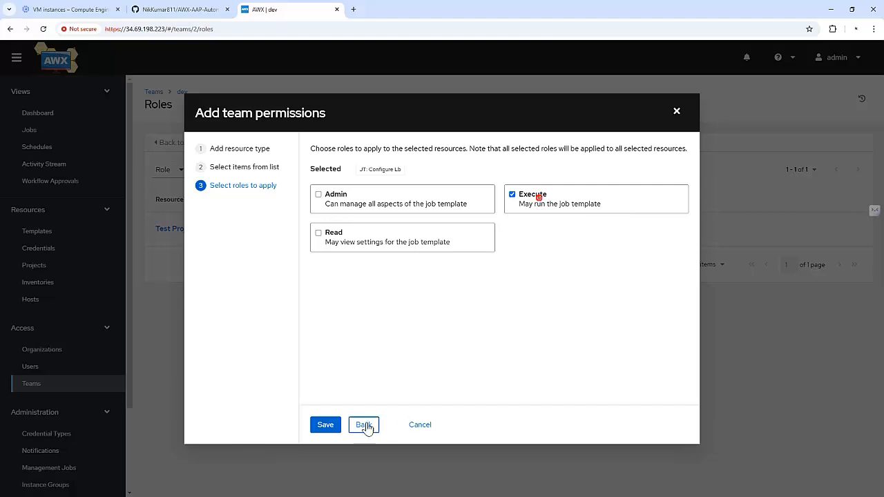
pyautogui.click(324, 425)
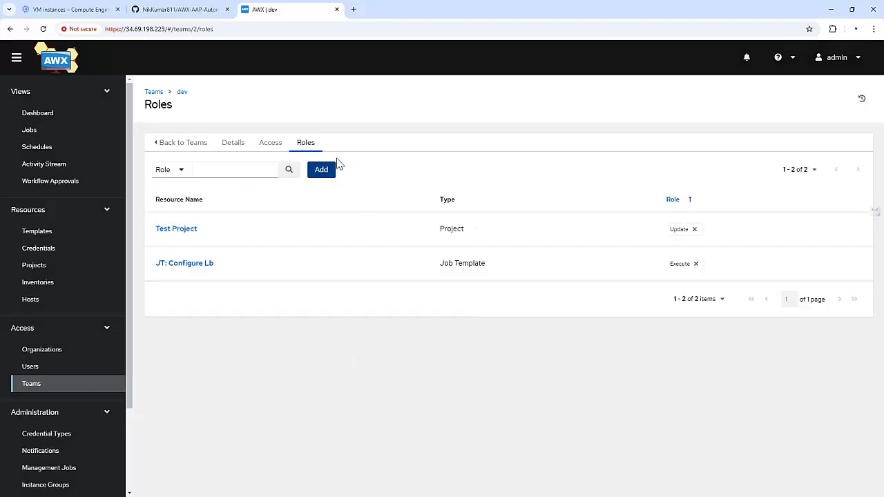
# Grant team dev the Read role on the Inventory-demo inventory
pyautogui.click(321, 171)
pyautogui.click(362, 193)
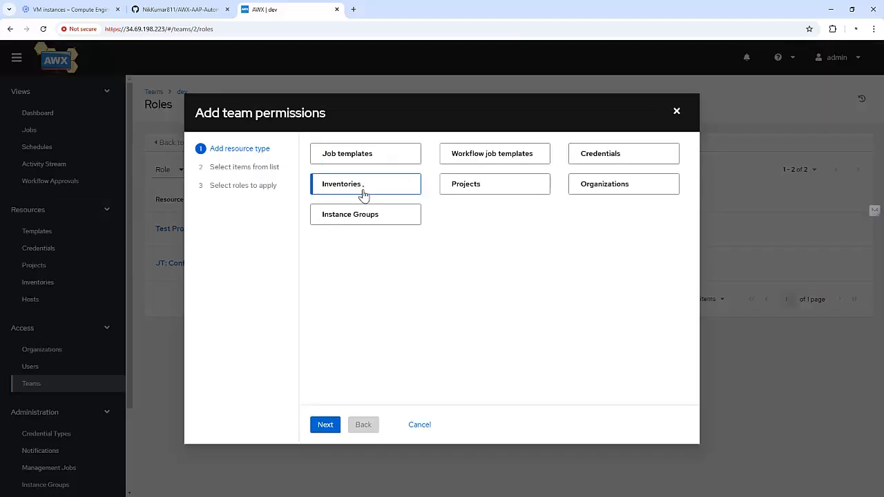
pyautogui.click(326, 424)
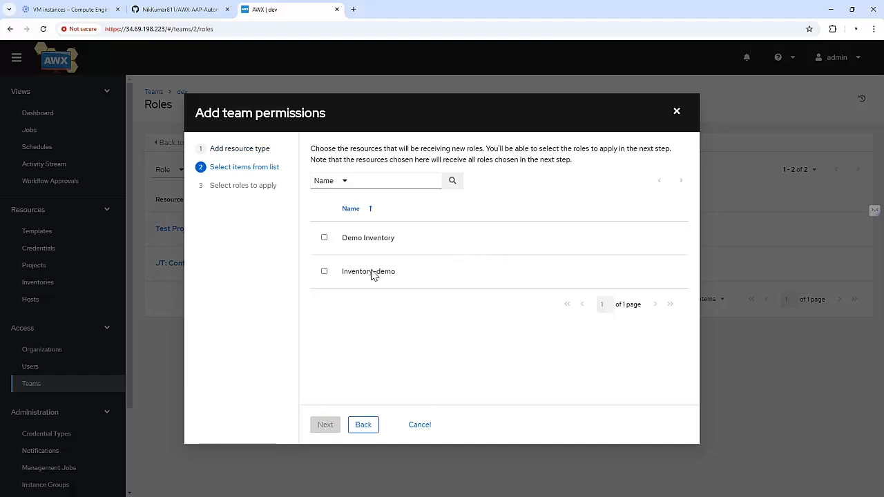
pyautogui.click(366, 274)
pyautogui.click(328, 424)
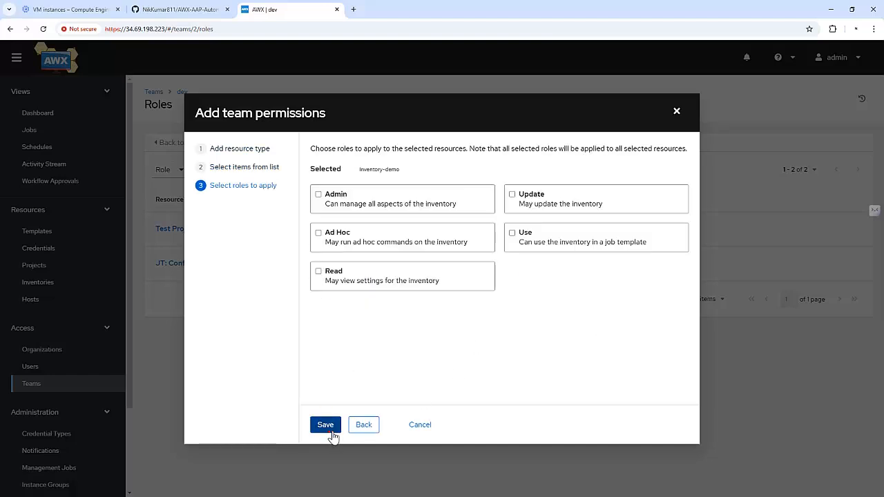
pyautogui.click(350, 280)
pyautogui.click(327, 425)
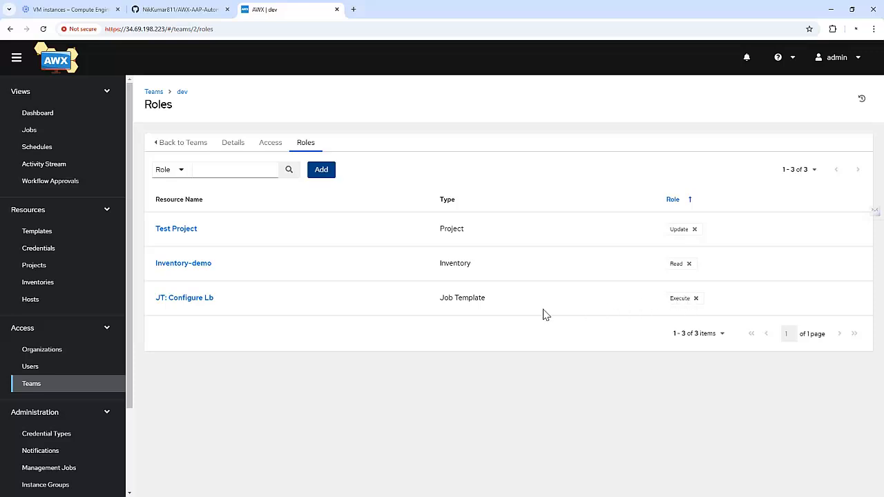
# Start a new user with developer2 as both first name and username
pyautogui.click(65, 381)
pyautogui.click(65, 366)
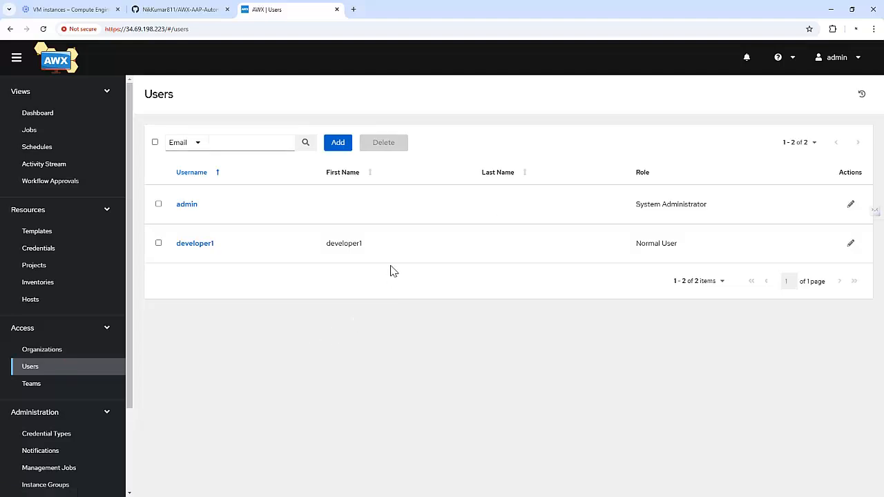
pyautogui.click(345, 143)
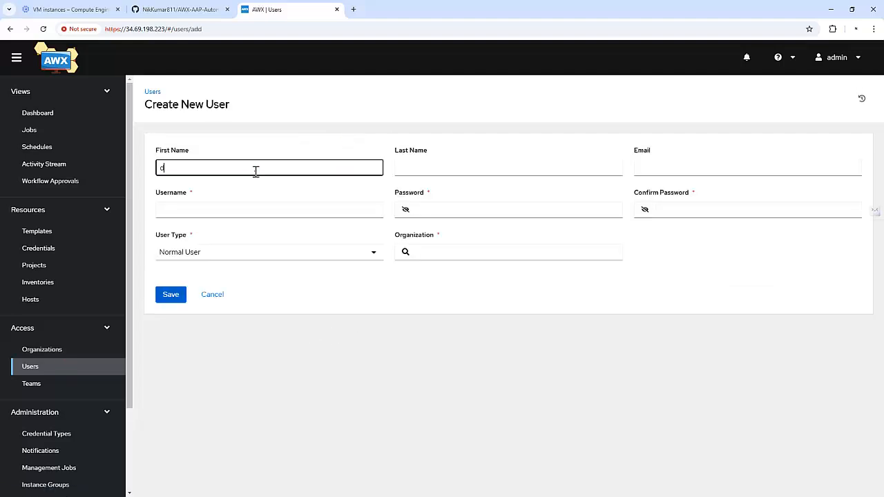
pyautogui.write('developer2')
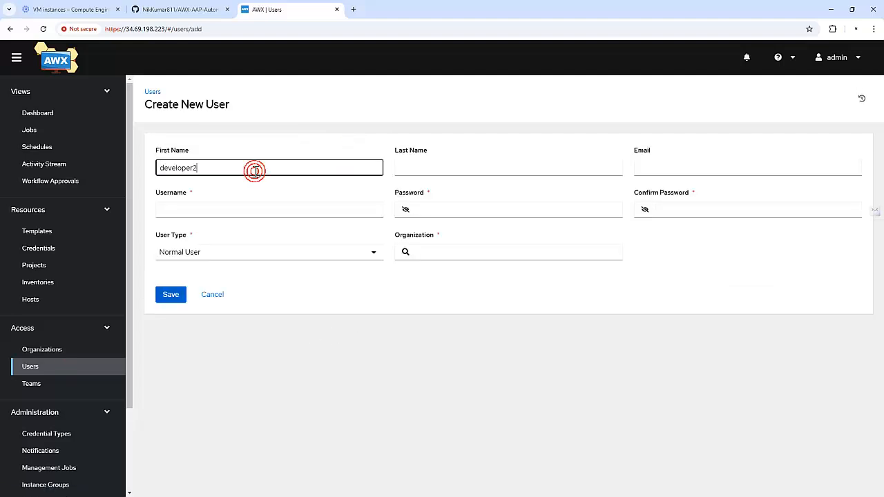
pyautogui.doubleClick(255, 171)
pyautogui.hotkey('ctrl', 'c')
pyautogui.click(251, 211)
pyautogui.hotkey('ctrl', 'v')
# Enter and confirm developer2's password and select the test-awx-org organization
pyautogui.click(477, 208)
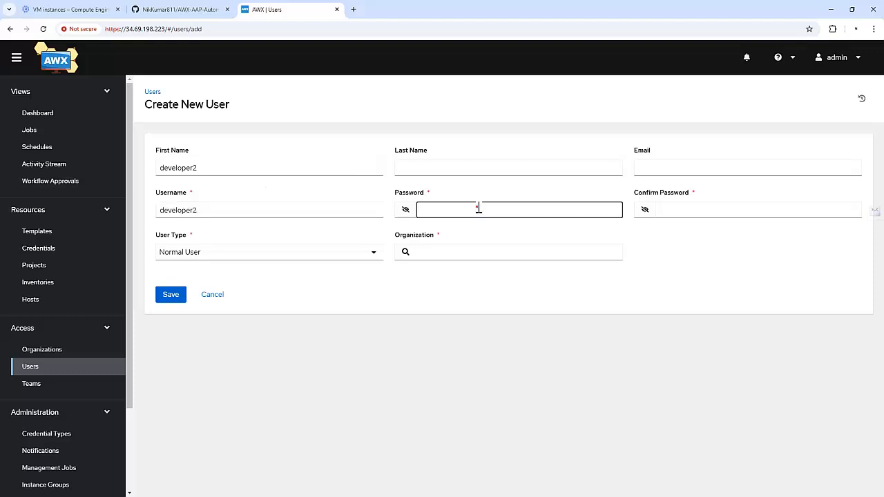
pyautogui.press('Tab')
pyautogui.write('•••')
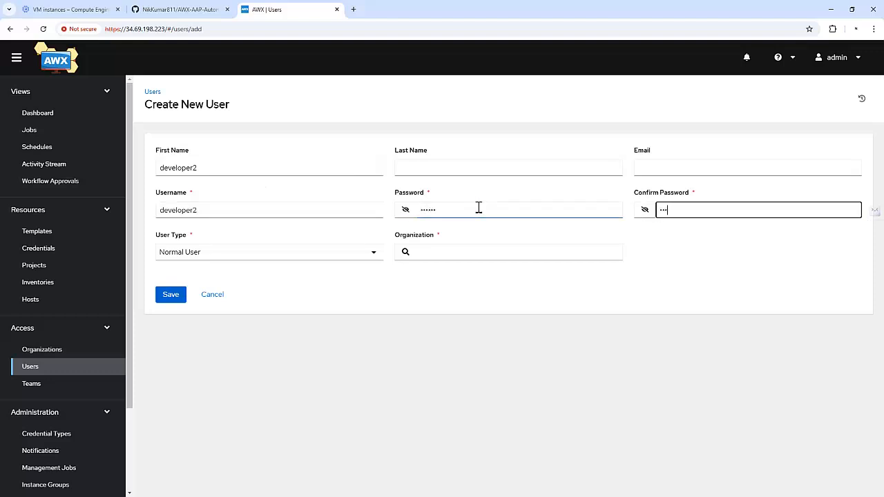
pyautogui.click(420, 252)
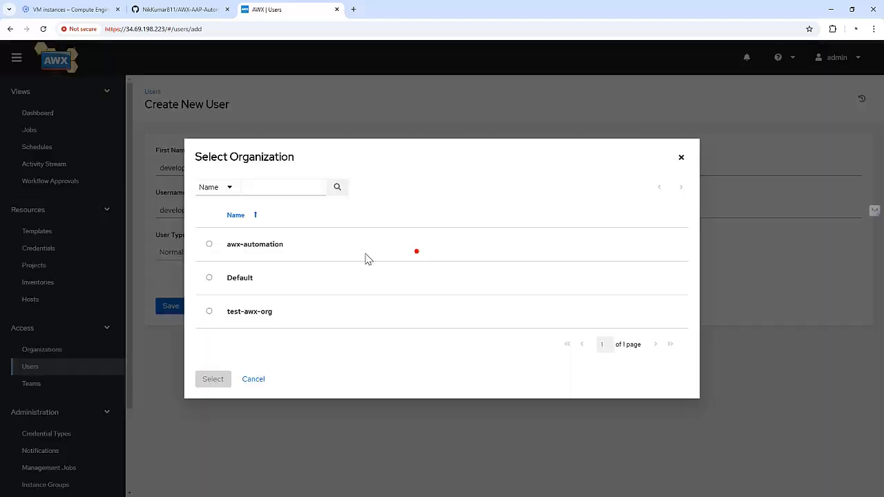
pyautogui.click(211, 302)
pyautogui.click(213, 391)
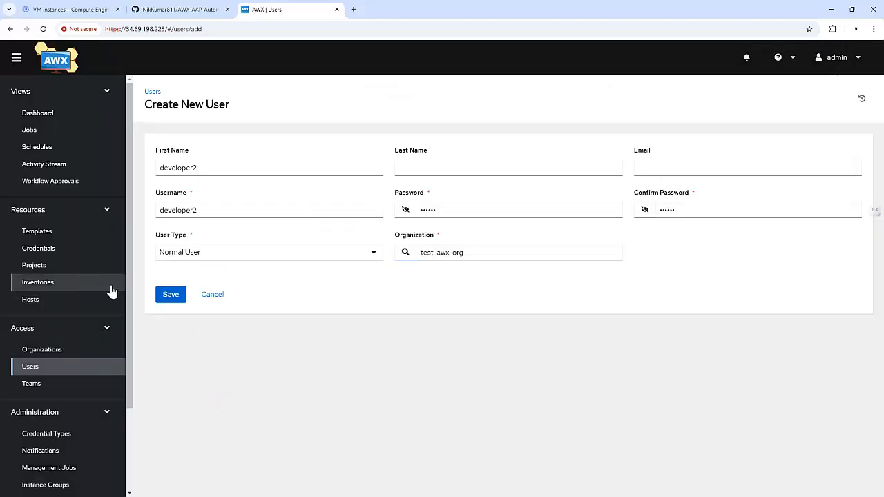
# Re-enter developer2 as the first name, save the user, and return to Users
pyautogui.click(159, 168)
pyautogui.write('developer2')
pyautogui.hotkey('ctrl', 'a')
pyautogui.click(170, 294)
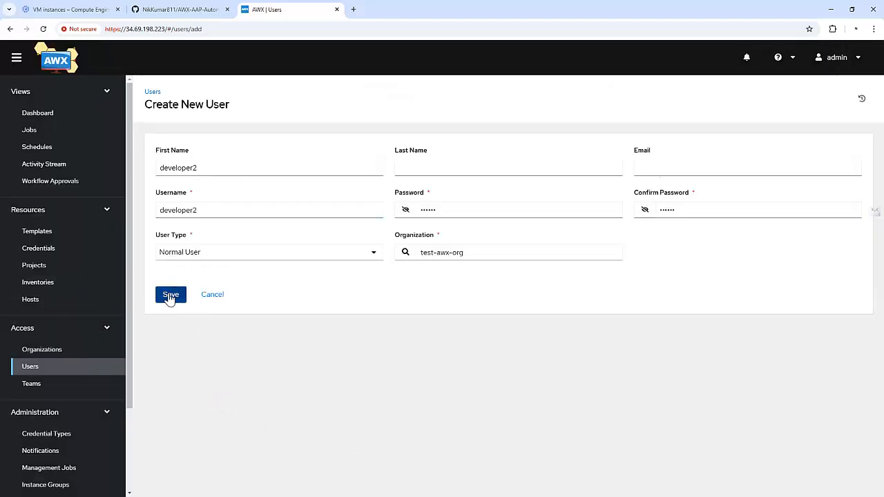
pyautogui.click(46, 366)
# Start a new user with developer3 as both first name and username
pyautogui.click(338, 141)
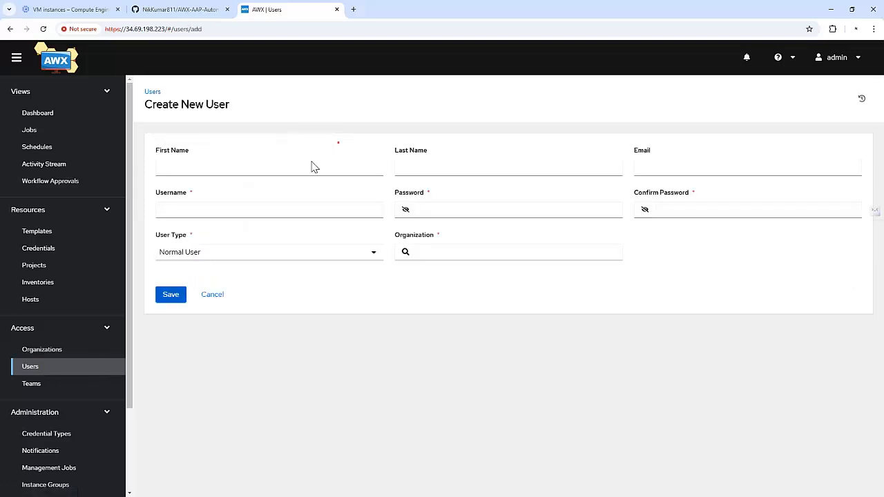
pyautogui.click(260, 170)
pyautogui.hotkey('ctrl', 'v')
pyautogui.press('BackSpace')
pyautogui.write('3')
pyautogui.press('Tab')
pyautogui.press('Tab')
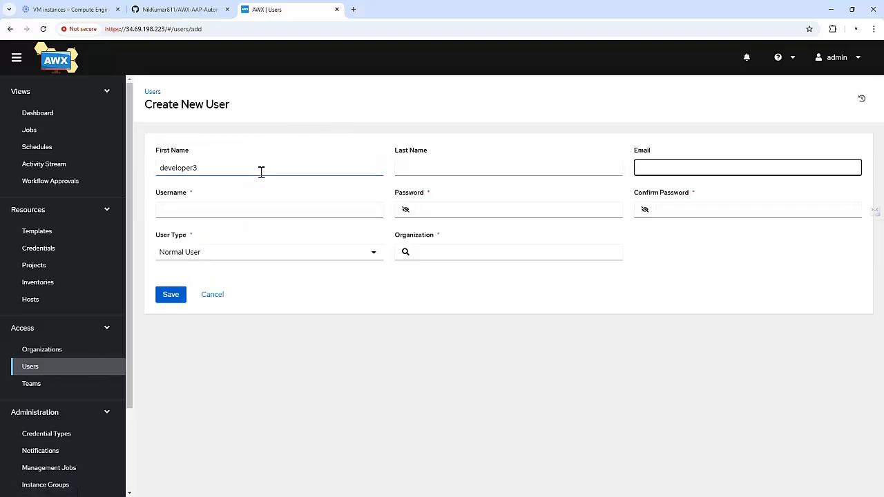
pyautogui.click(260, 169)
pyautogui.hotkey('ctrl', 'a')
pyautogui.hotkey('ctrl', 'c')
pyautogui.click(235, 213)
pyautogui.hotkey('ctrl', 'v')
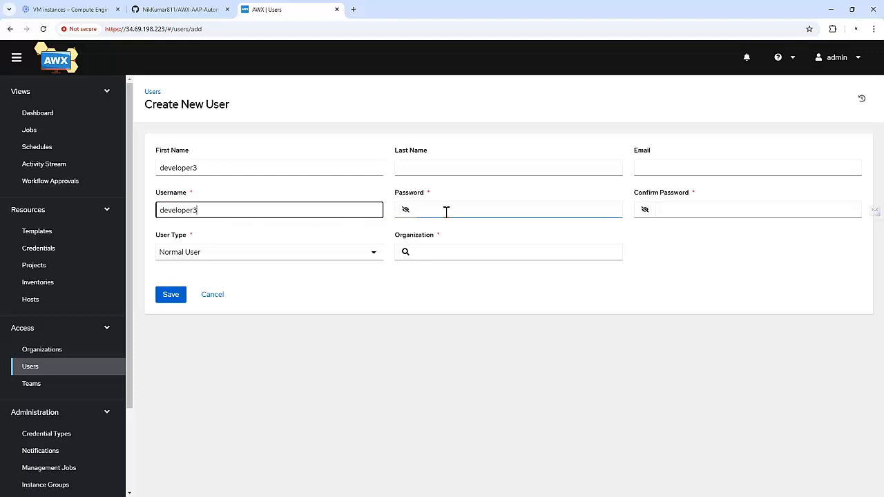
# Set developer3's password, choose test-awx-org, save the user, and go to Teams
pyautogui.click(446, 212)
pyautogui.write('d')
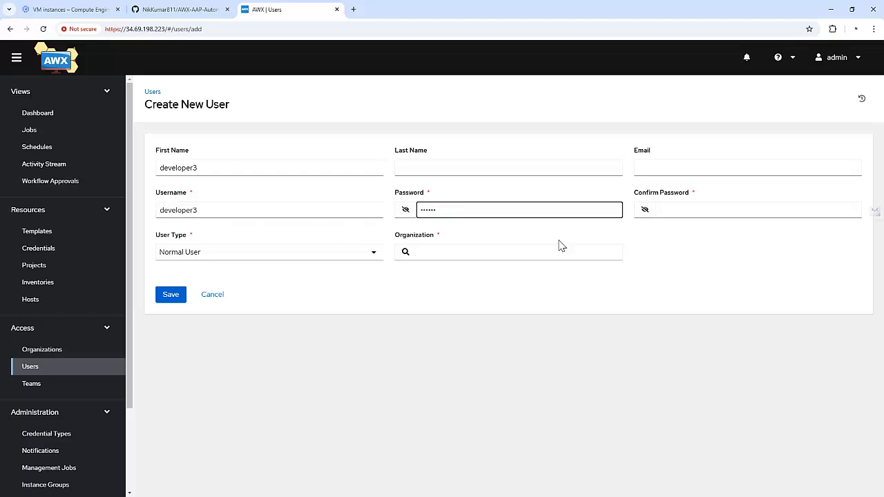
pyautogui.click(694, 212)
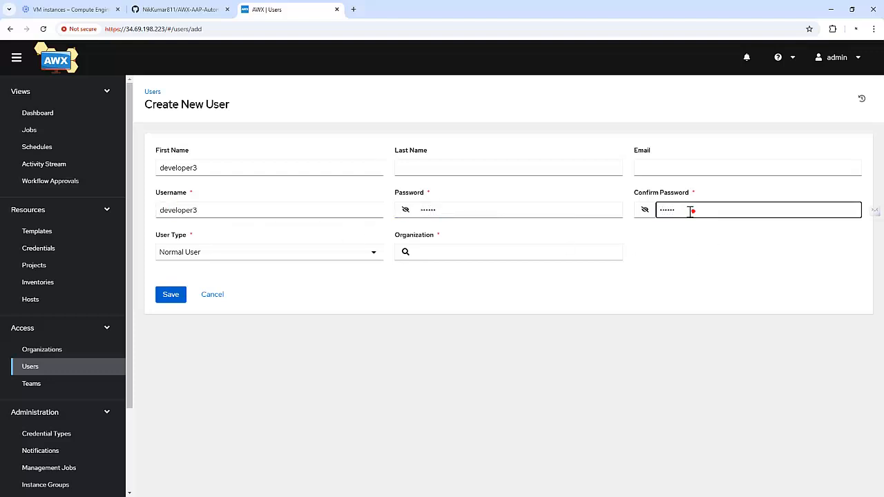
pyautogui.click(418, 253)
pyautogui.click(230, 330)
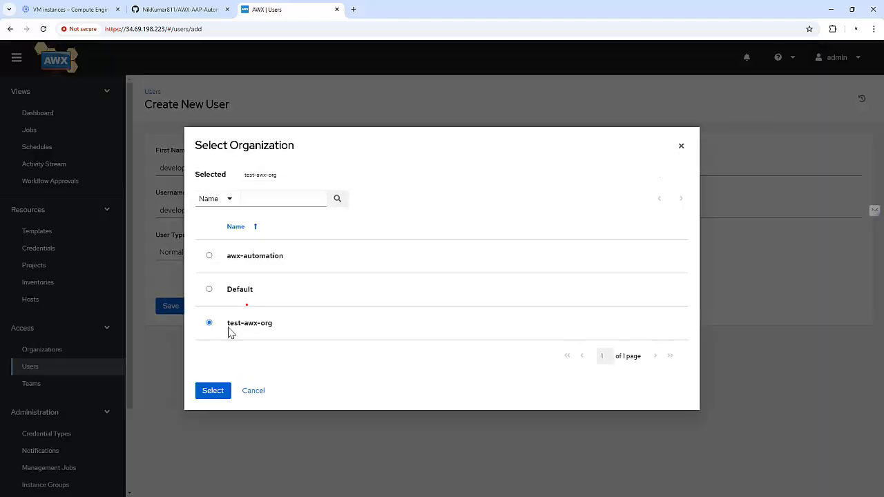
pyautogui.click(212, 392)
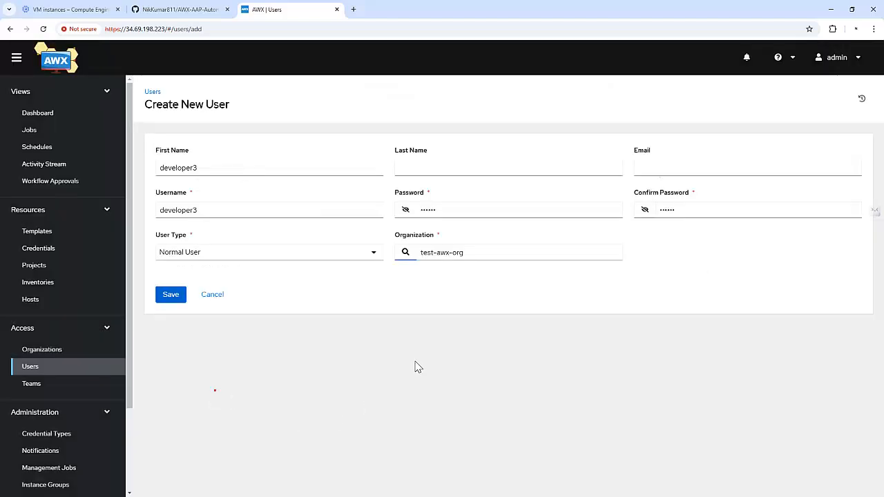
pyautogui.click(171, 294)
pyautogui.click(28, 383)
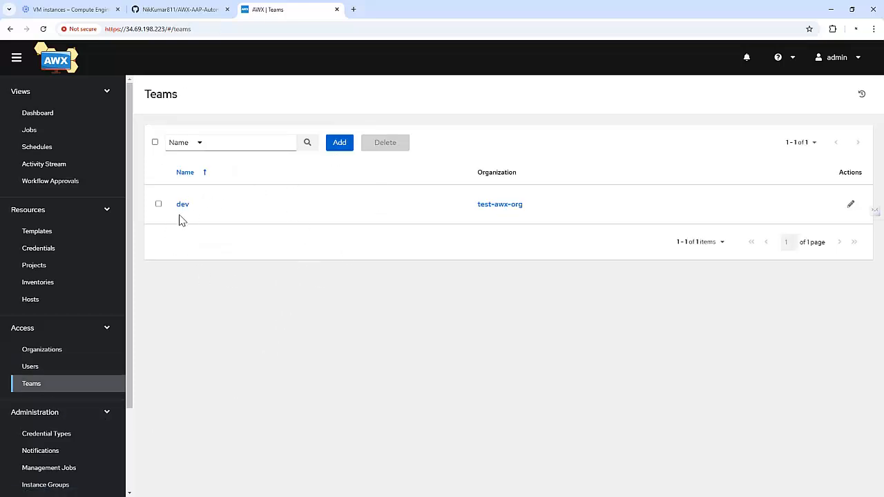
# Add users developer2 and developer3 to the dev team's Access list with the Member role
pyautogui.click(182, 205)
pyautogui.click(271, 142)
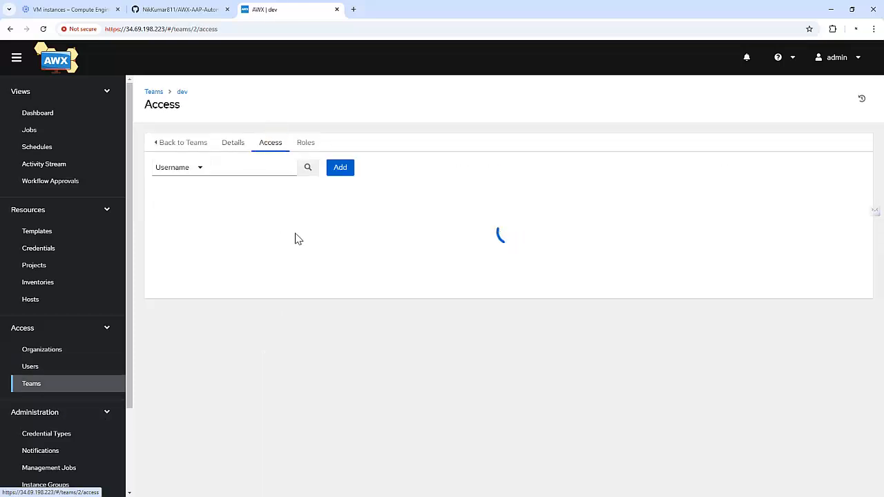
pyautogui.click(340, 168)
pyautogui.click(333, 183)
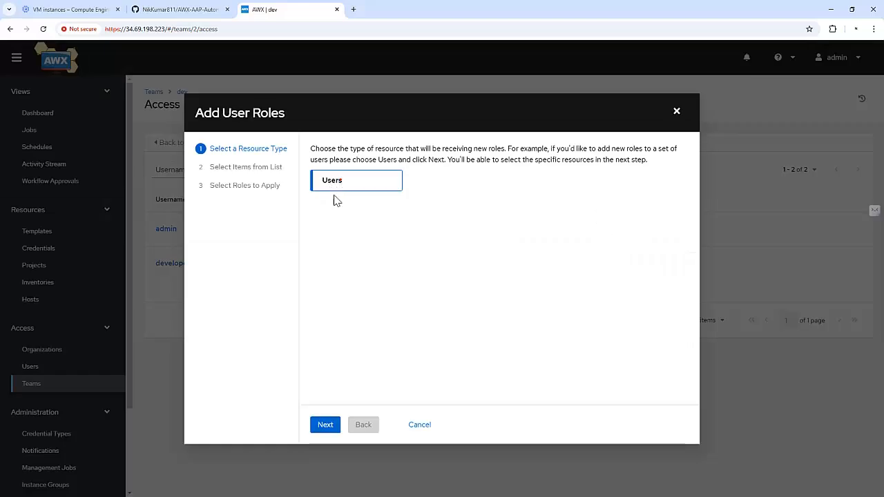
pyautogui.click(324, 425)
pyautogui.click(324, 273)
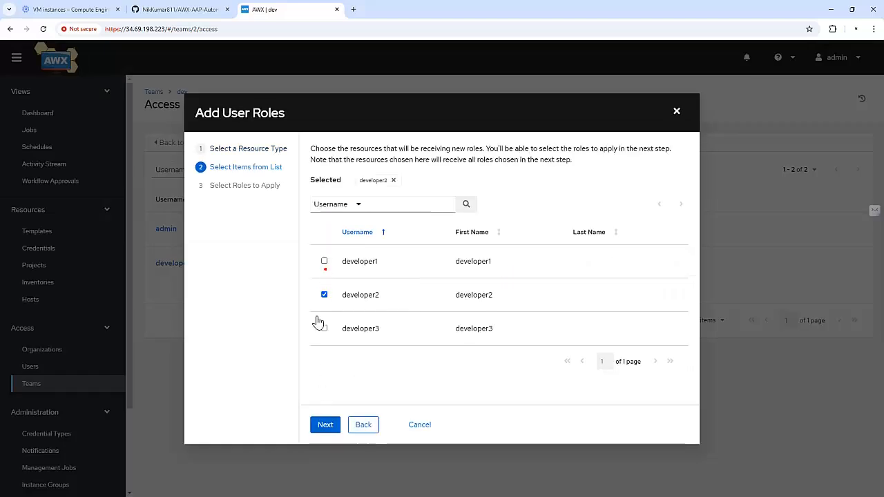
pyautogui.click(324, 328)
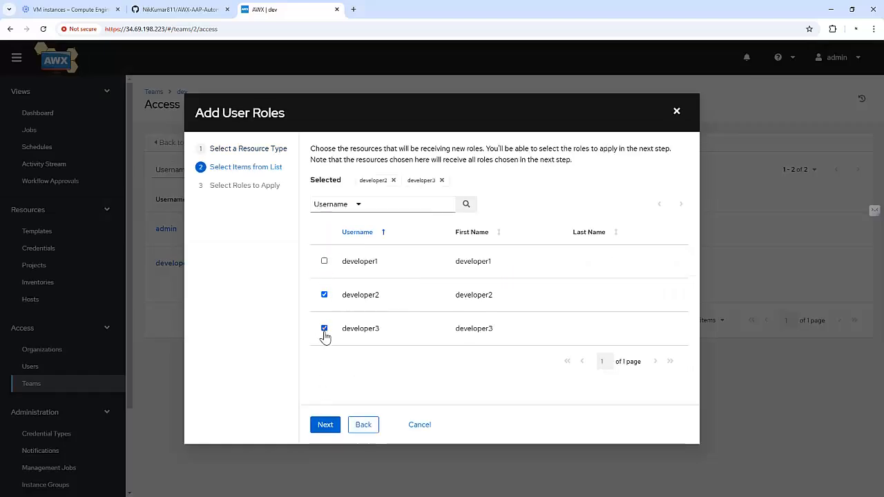
pyautogui.click(325, 424)
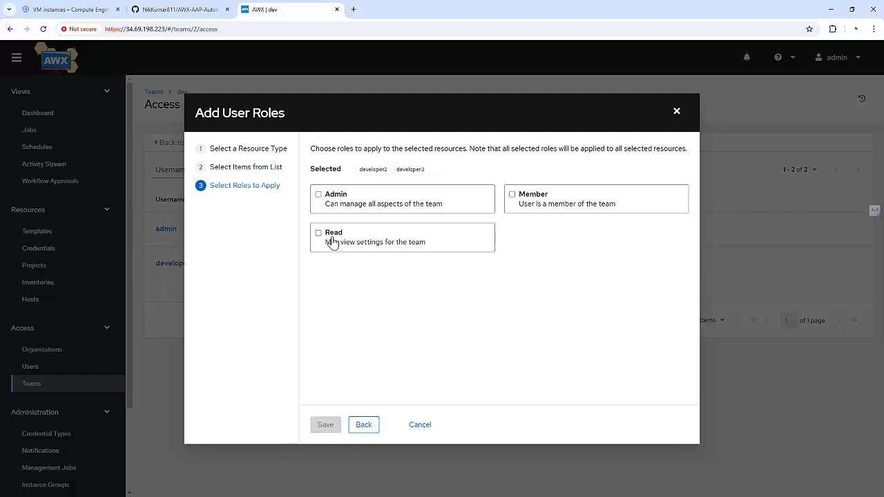
pyautogui.click(534, 200)
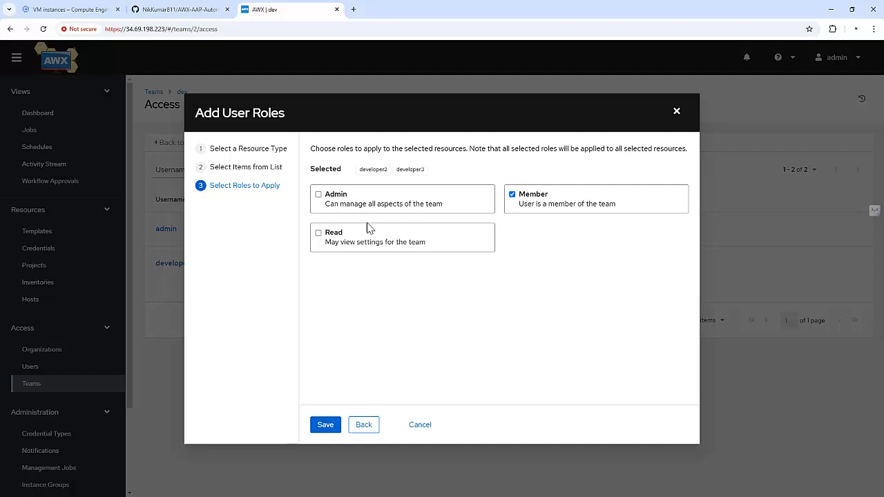
pyautogui.click(326, 424)
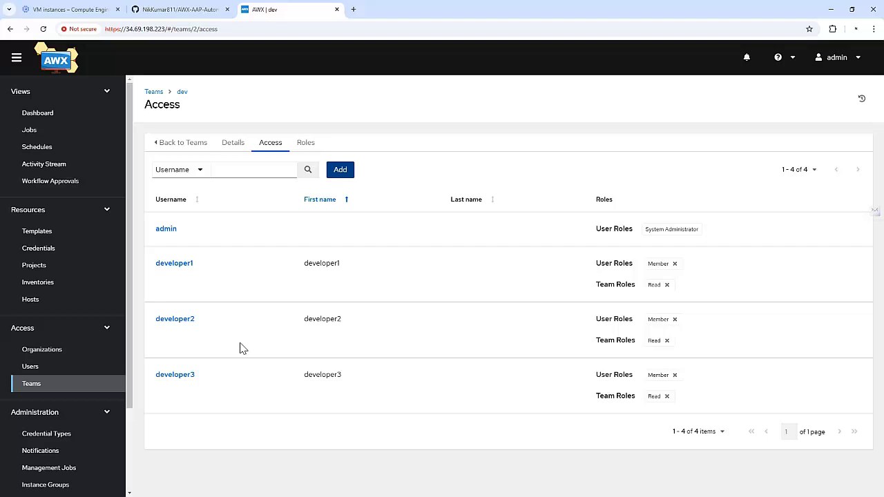
# Log out of admin and sign in as developer3
pyautogui.click(821, 62)
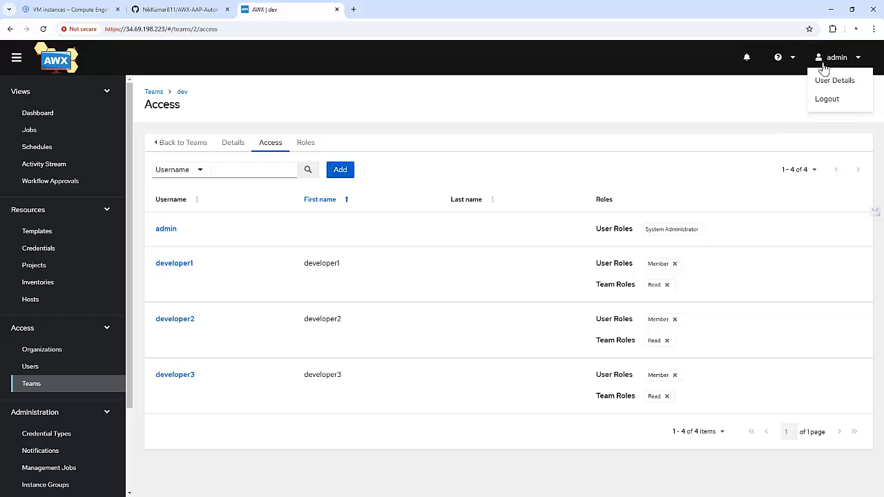
pyautogui.click(828, 102)
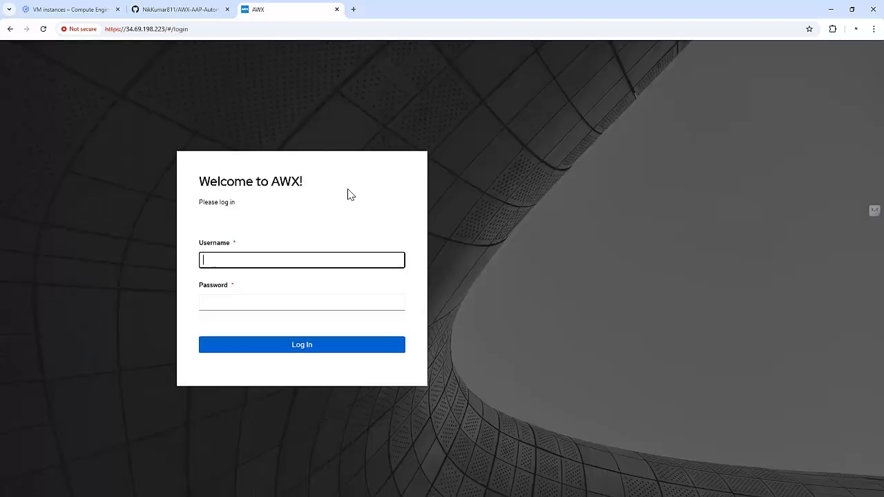
pyautogui.click(229, 266)
pyautogui.write('developer2')
pyautogui.press('Tab')
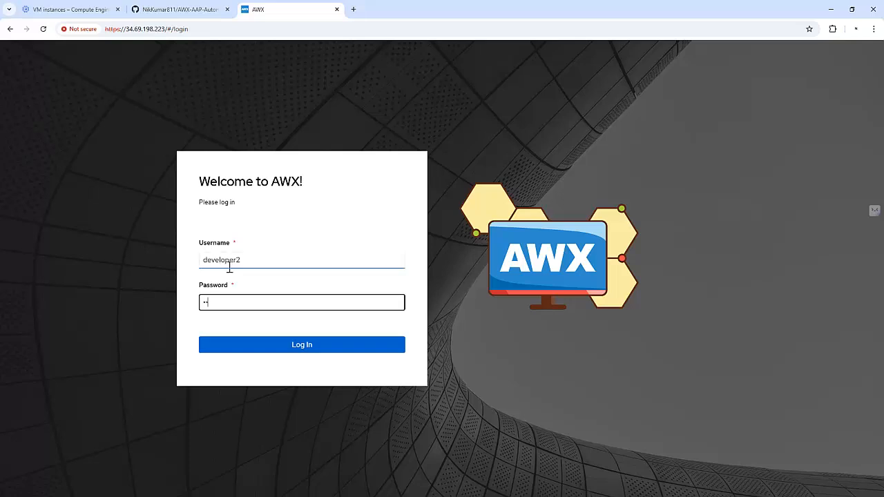
pyautogui.press('BackSpace')
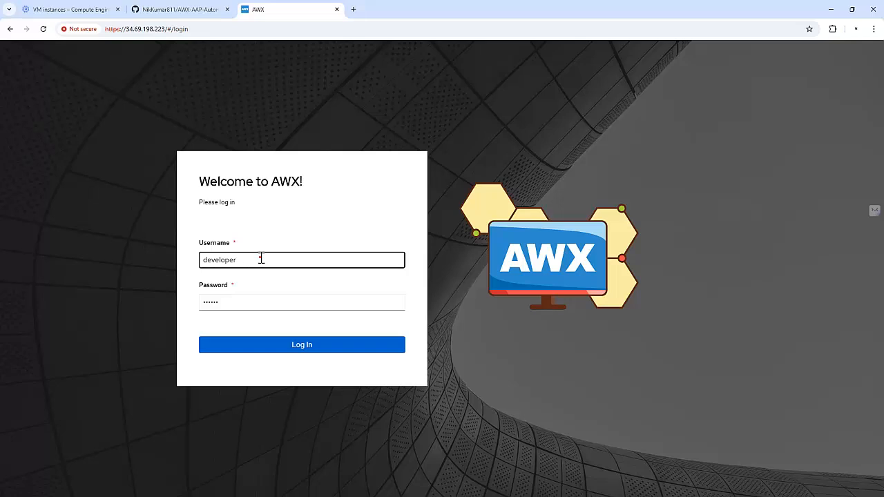
pyautogui.write('3')
pyautogui.press('Return')
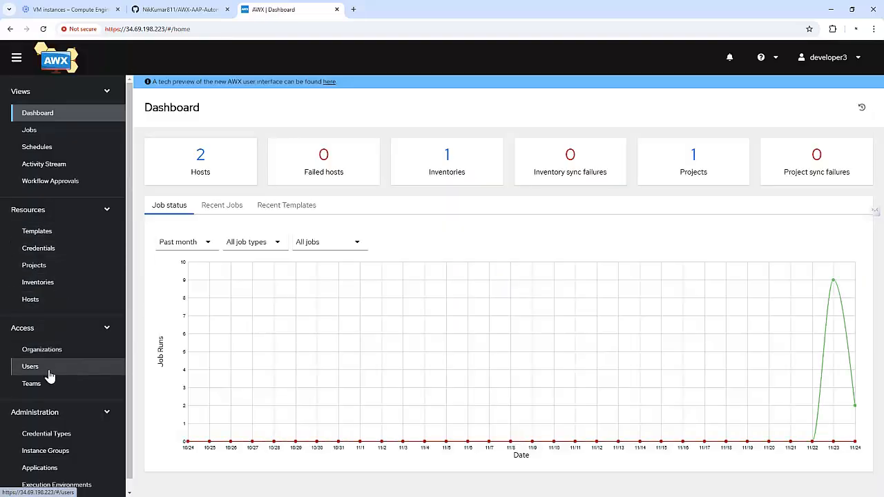
# As developer3, view the dev team's access list and roles
pyautogui.click(40, 386)
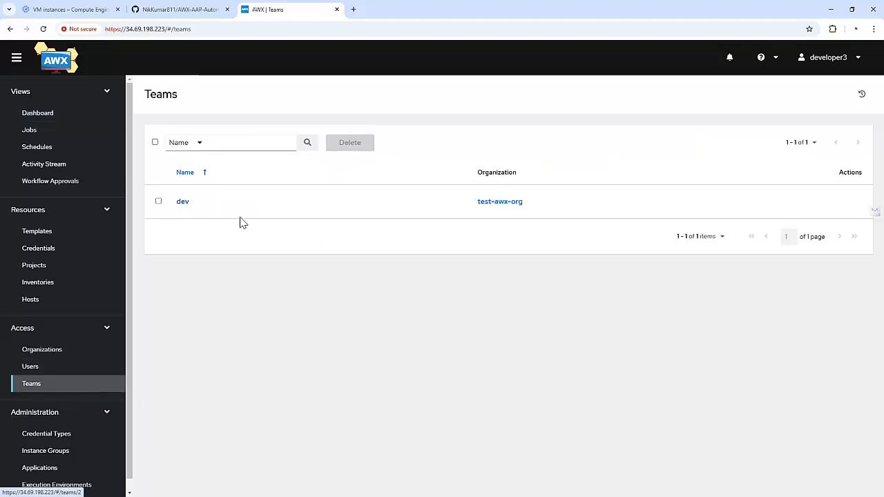
pyautogui.click(182, 202)
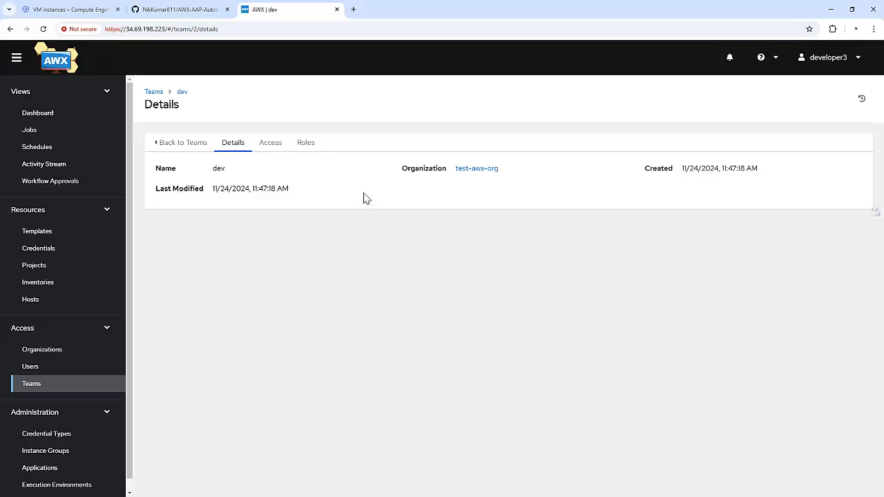
pyautogui.click(270, 143)
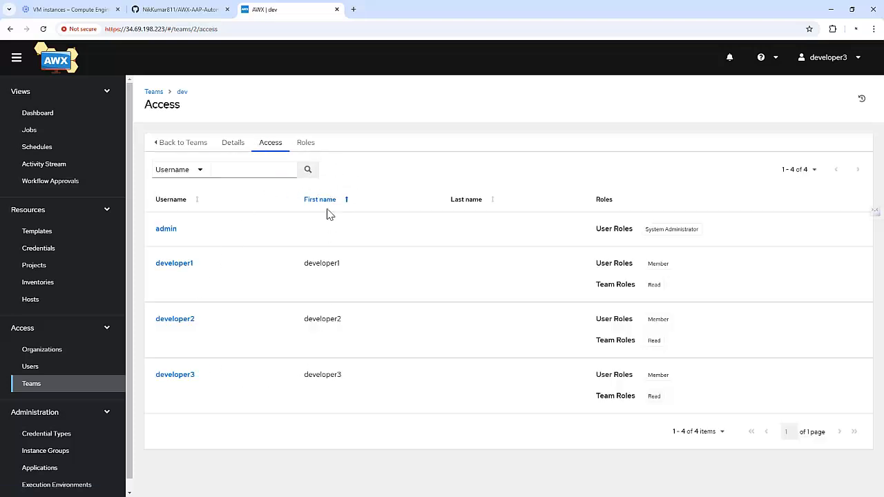
pyautogui.click(310, 143)
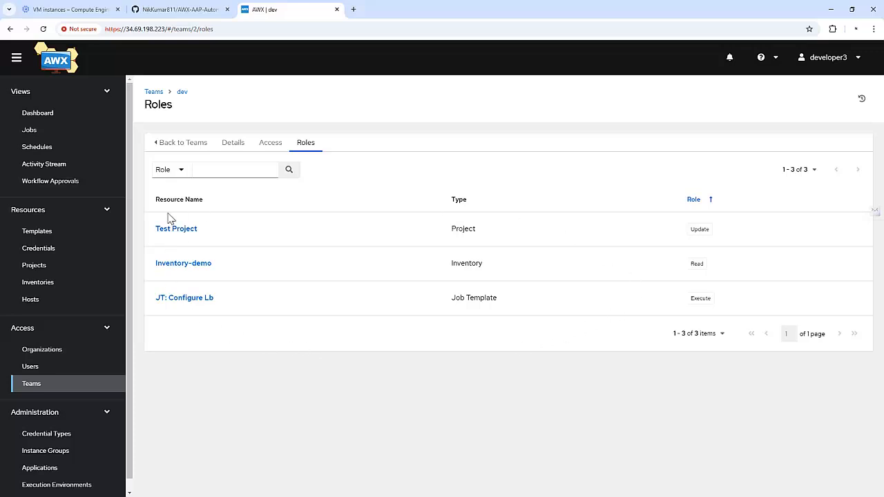
# Browse organizations, projects, templates, credentials and Inventory-demo, then log developer3 out
pyautogui.click(40, 351)
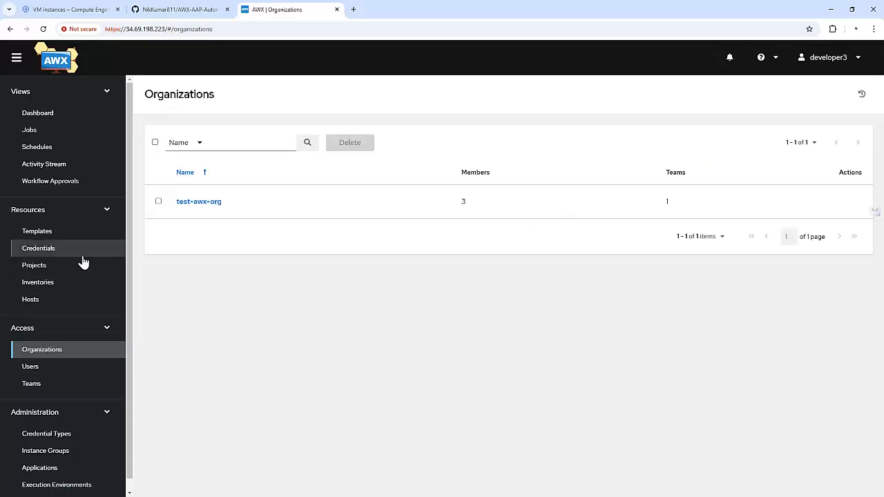
pyautogui.click(29, 267)
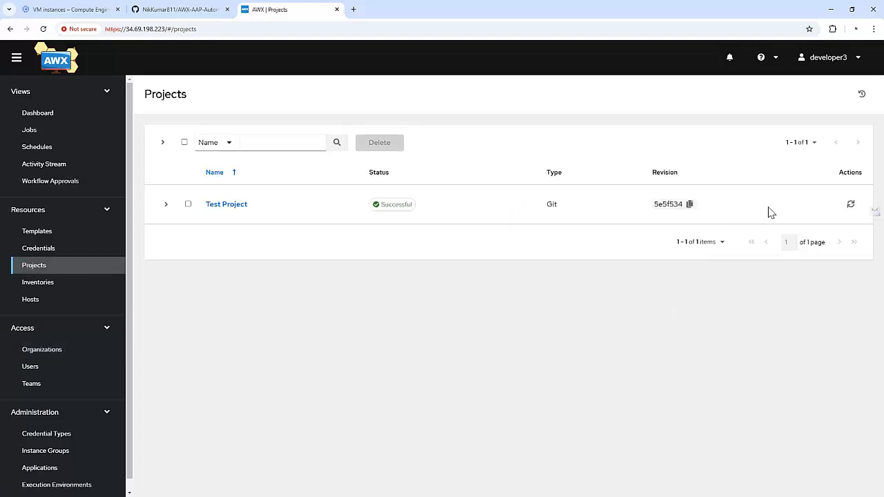
pyautogui.click(69, 234)
pyautogui.click(64, 250)
pyautogui.click(49, 280)
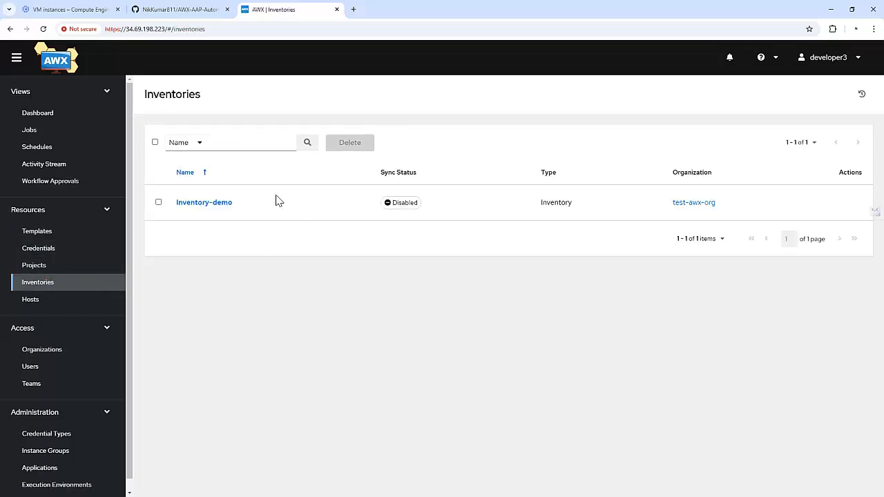
pyautogui.click(218, 207)
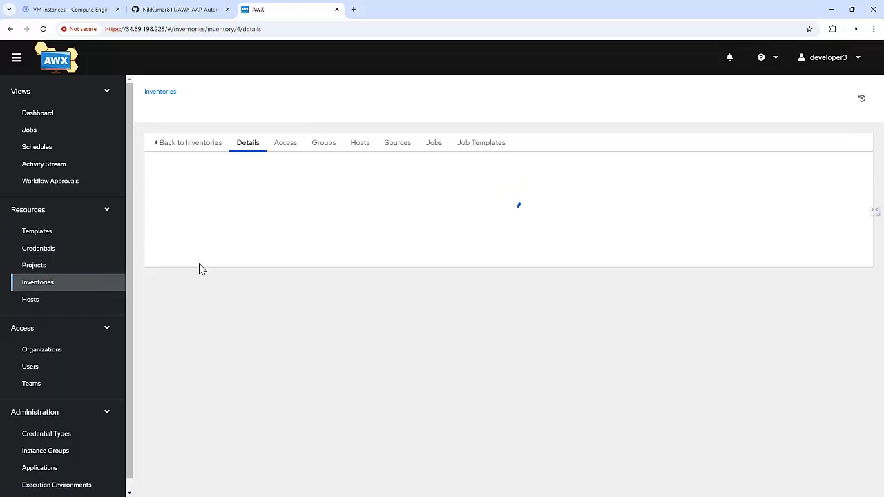
pyautogui.click(66, 247)
pyautogui.click(61, 233)
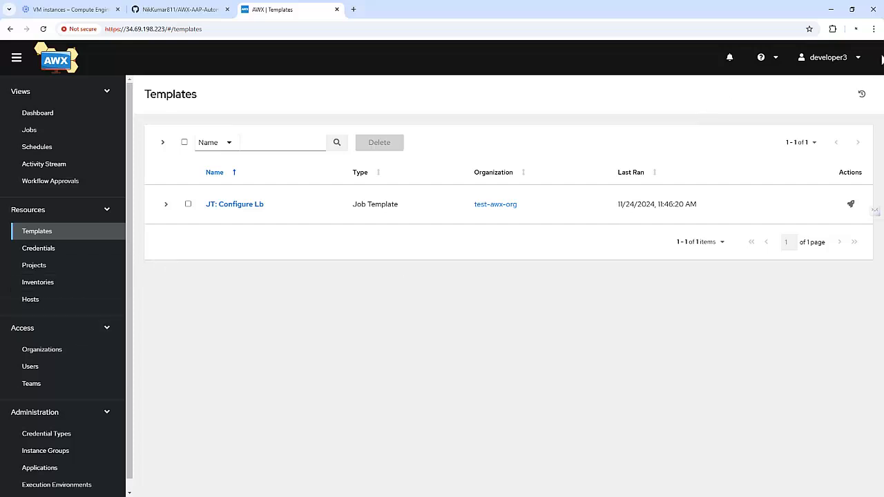
pyautogui.click(829, 57)
pyautogui.click(811, 97)
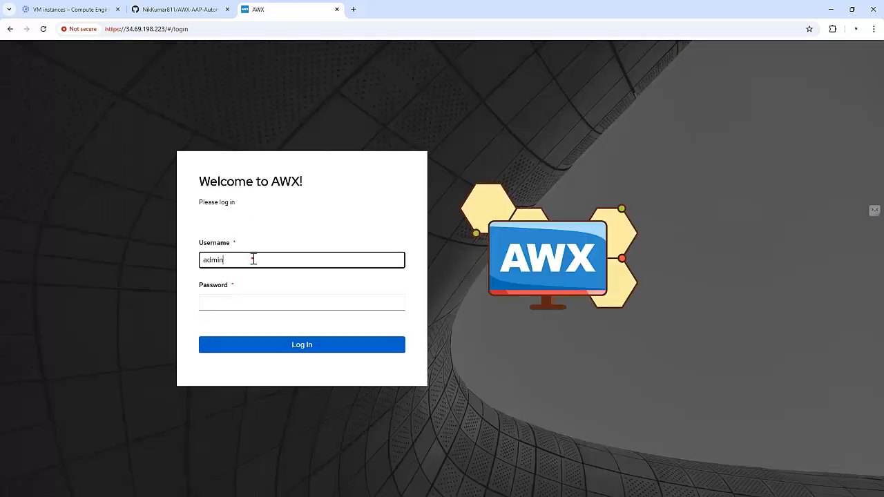
# Sign in to AWX as admin
pyautogui.press('Tab')
pyautogui.write('admin')
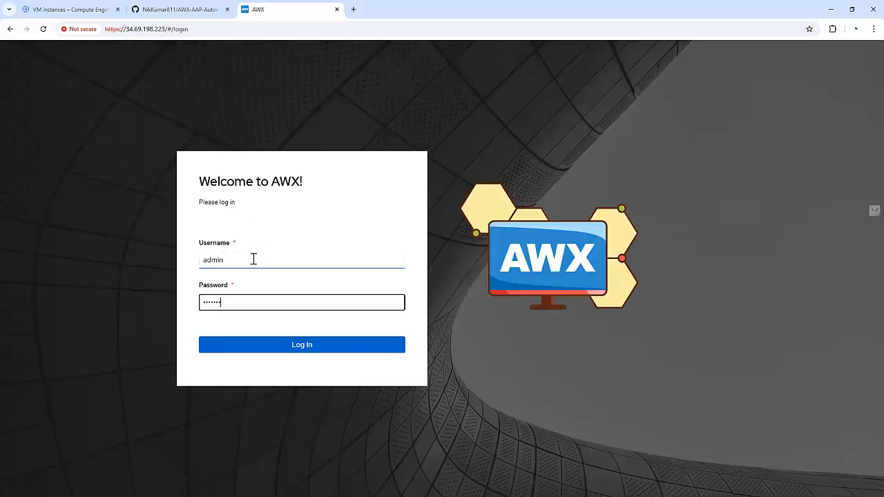
pyautogui.press('Return')
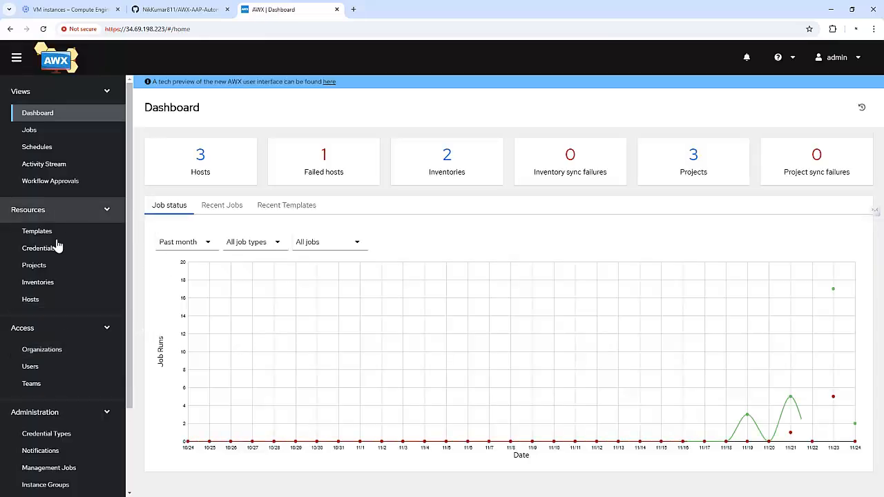
# Start a new user with sysadmin as both first name and username
pyautogui.click(40, 366)
pyautogui.click(338, 145)
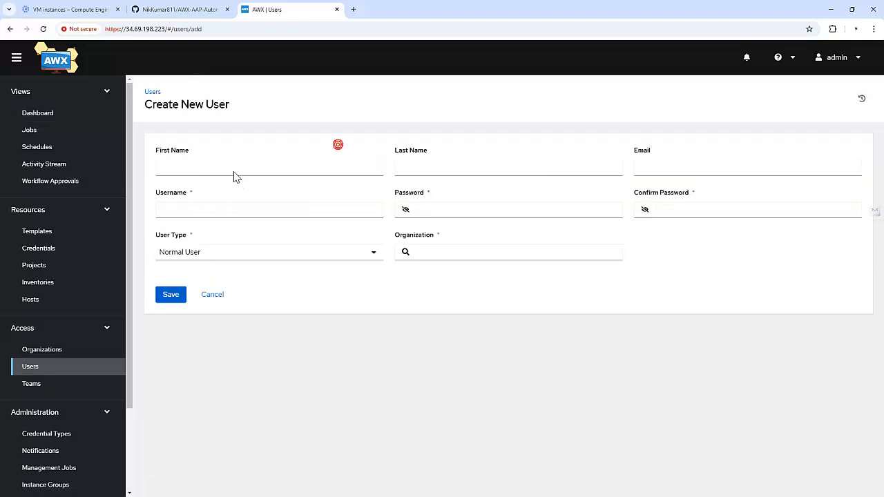
pyautogui.click(231, 168)
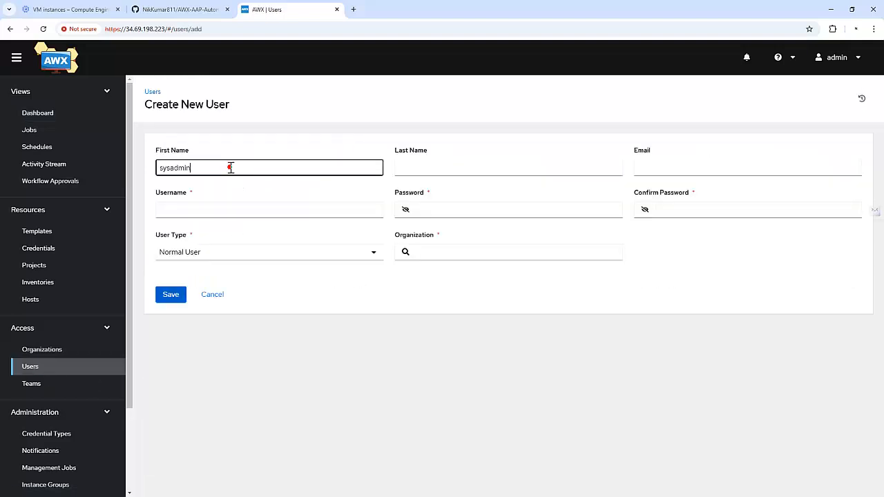
pyautogui.doubleClick(231, 167)
pyautogui.hotkey('ctrl', 'c')
pyautogui.click(214, 207)
pyautogui.hotkey('ctrl', 'v')
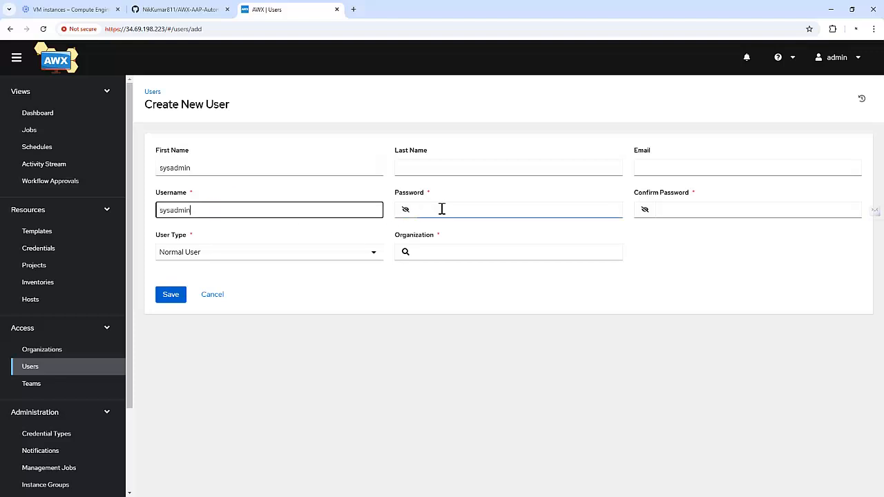
# Set and confirm sysadmin's password, choose test-awx-org, and save the user
pyautogui.click(441, 209)
pyautogui.write('s')
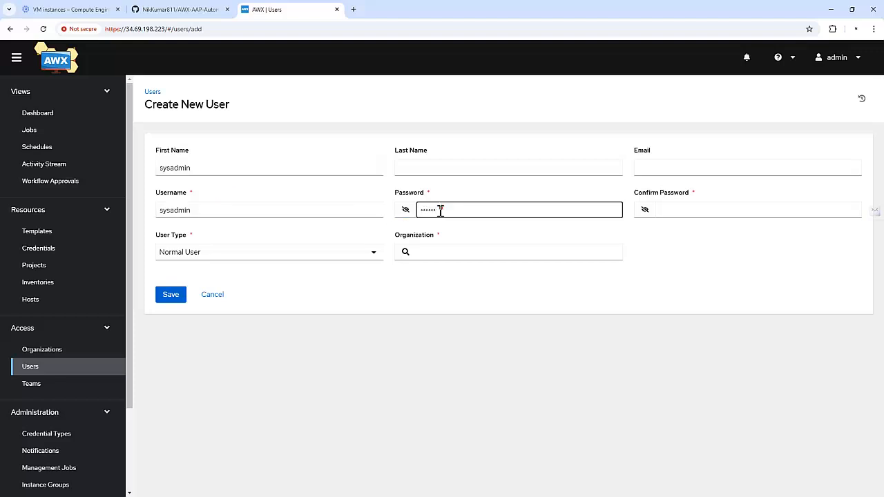
pyautogui.hotkey('ctrl', 'a')
pyautogui.write('••')
pyautogui.click(694, 211)
pyautogui.write('s')
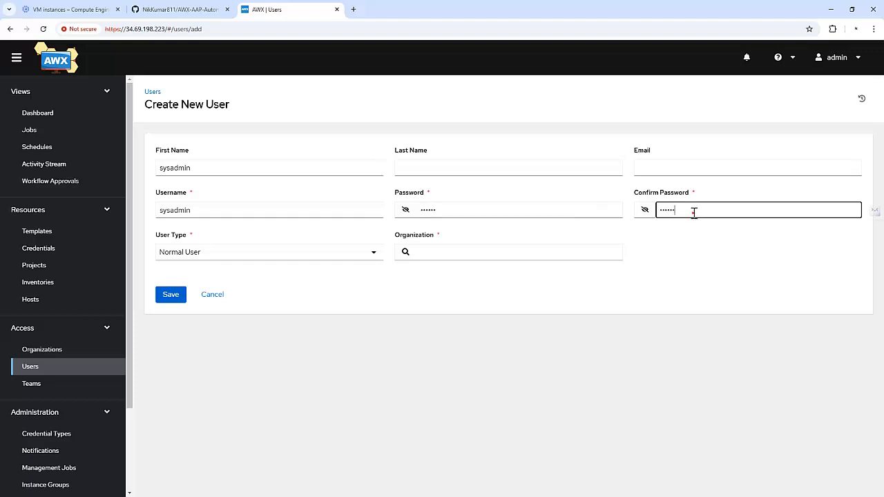
pyautogui.click(406, 253)
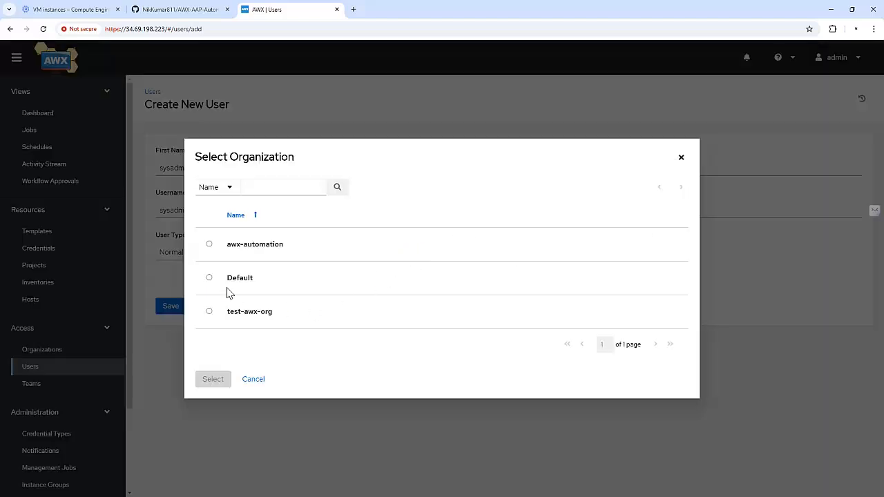
pyautogui.click(230, 317)
pyautogui.click(222, 391)
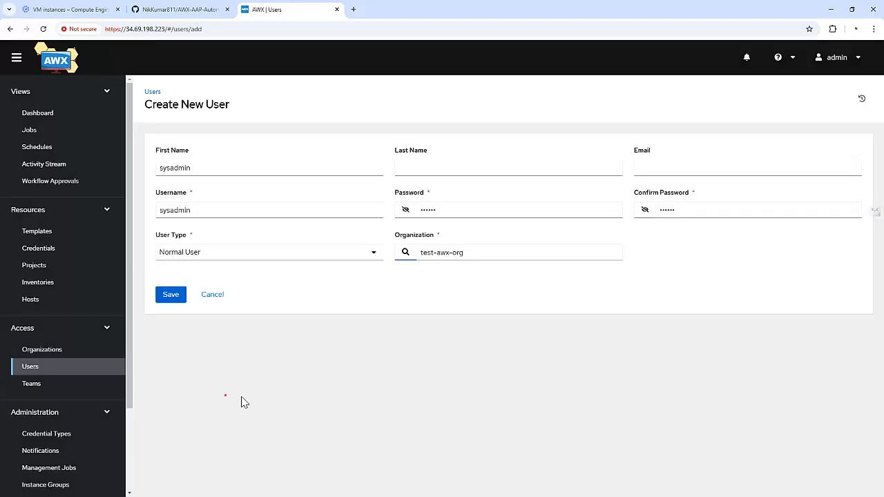
pyautogui.click(170, 295)
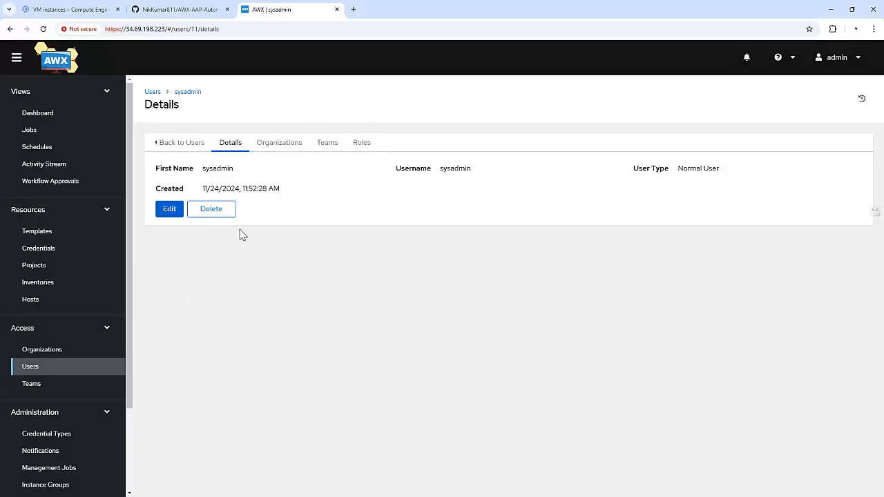
# Add user sysadmin to Inventory-demo's Access list with the Update role
pyautogui.click(71, 285)
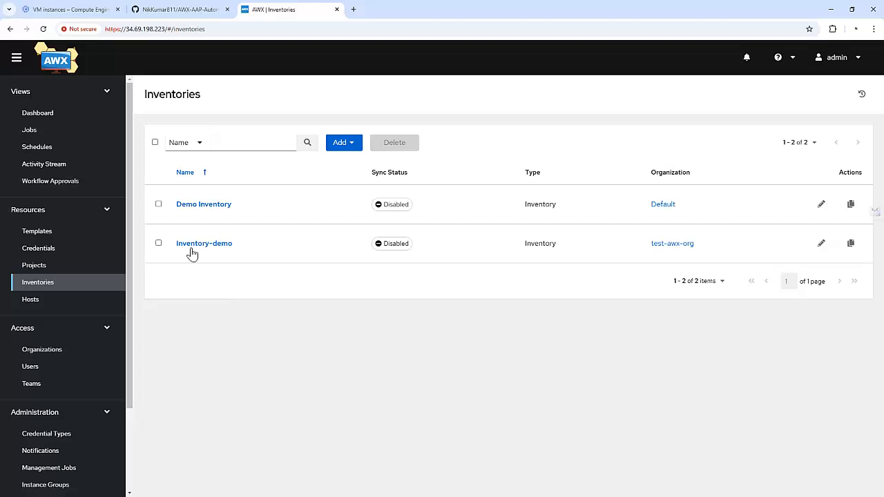
pyautogui.click(192, 250)
pyautogui.click(289, 145)
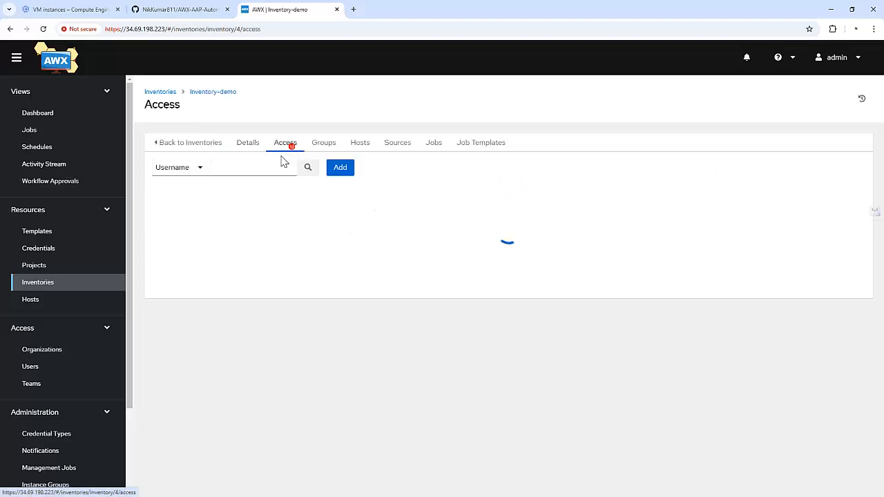
pyautogui.click(340, 170)
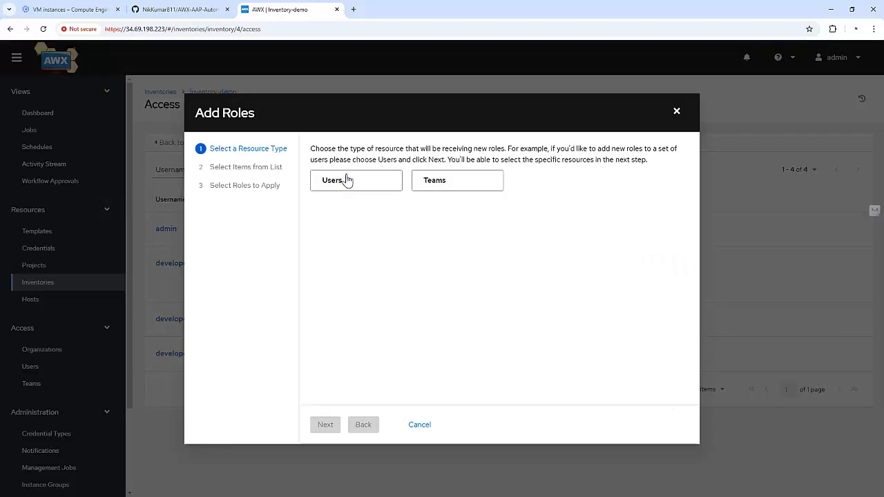
pyautogui.click(341, 185)
pyautogui.click(323, 425)
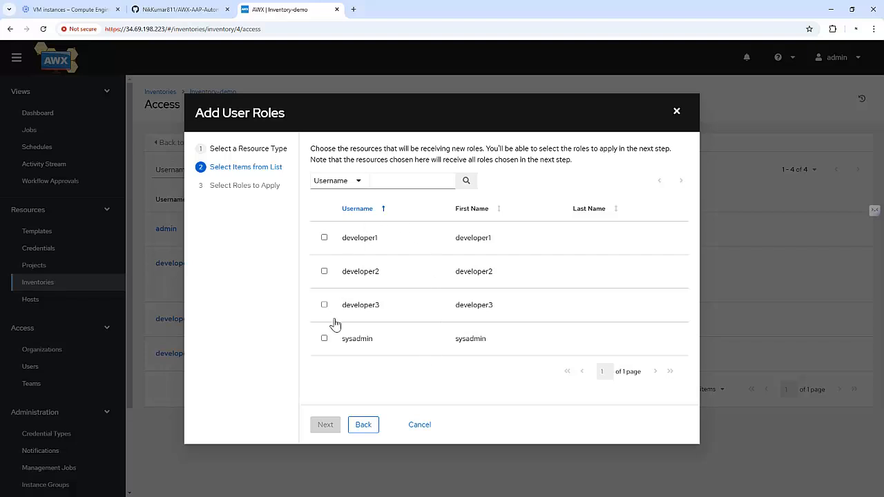
pyautogui.click(323, 340)
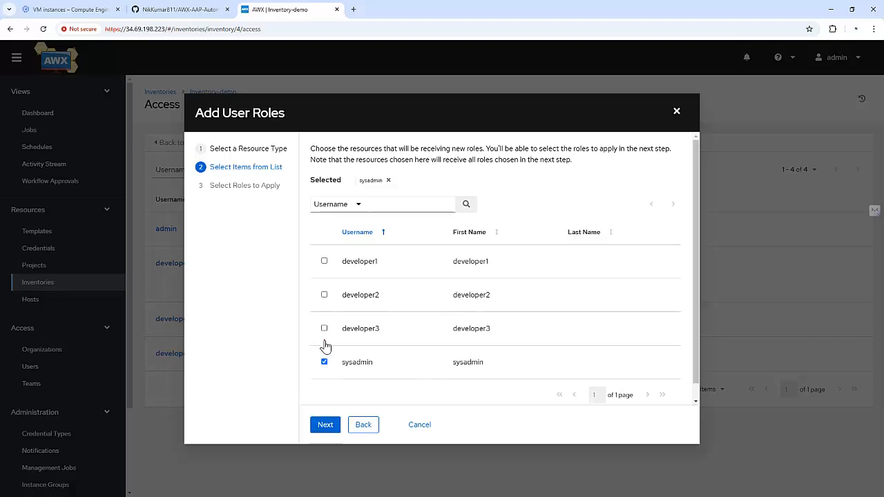
pyautogui.click(324, 427)
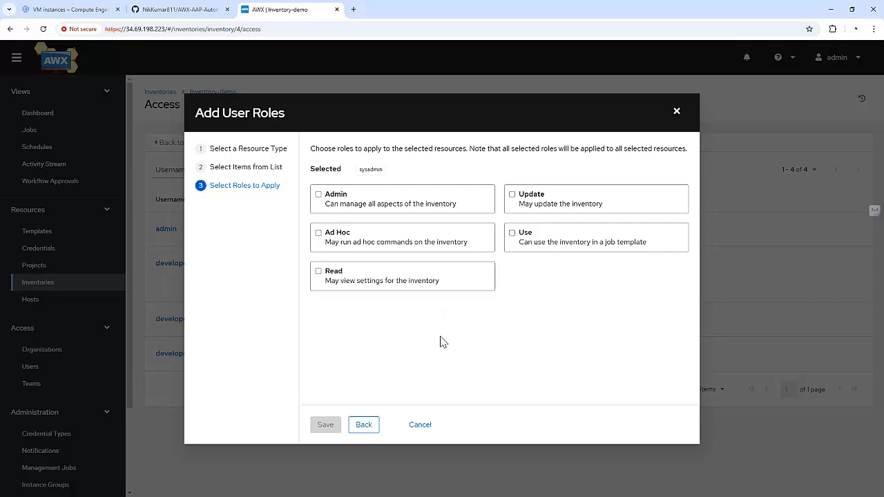
pyautogui.click(536, 200)
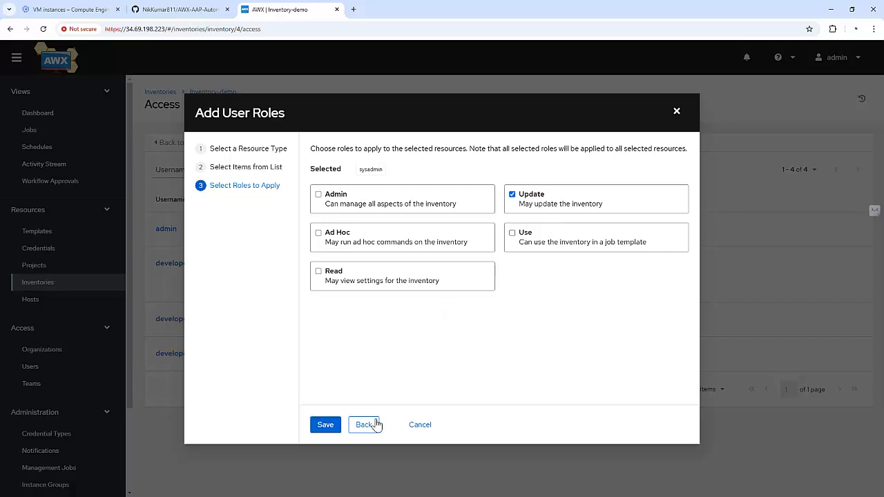
pyautogui.click(325, 425)
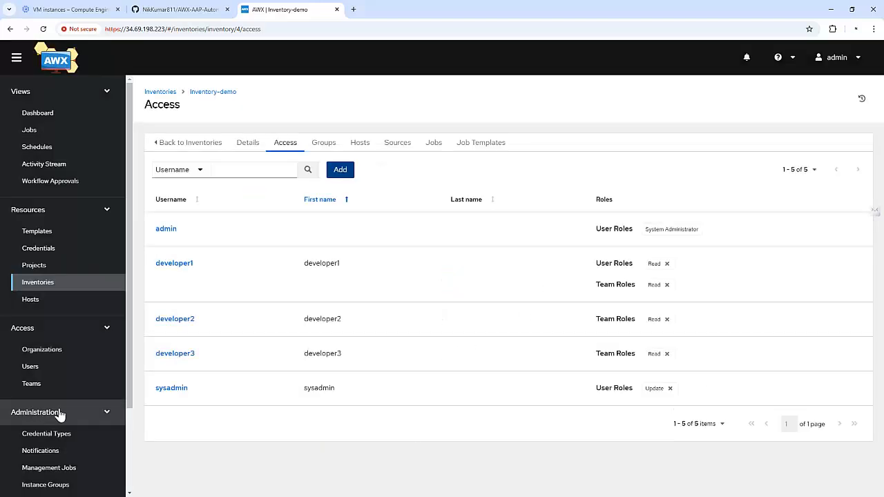
# Start a new user with manager as both first name and username
pyautogui.click(71, 367)
pyautogui.click(334, 145)
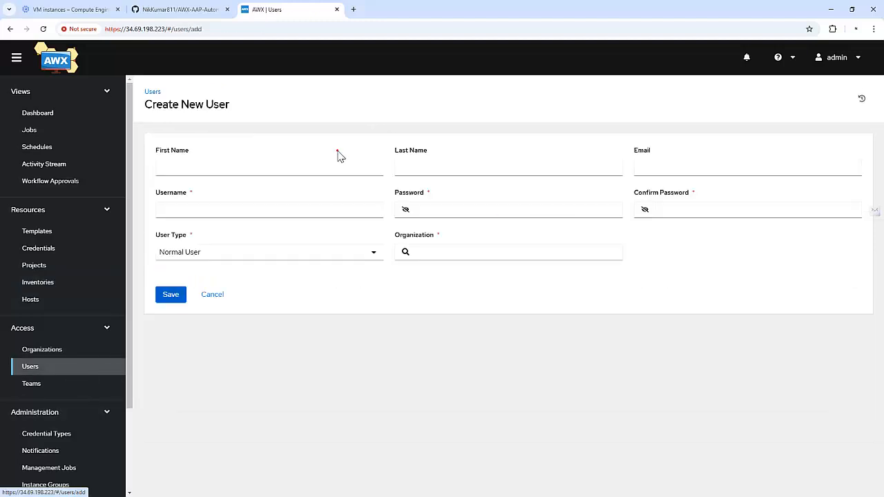
pyautogui.click(250, 169)
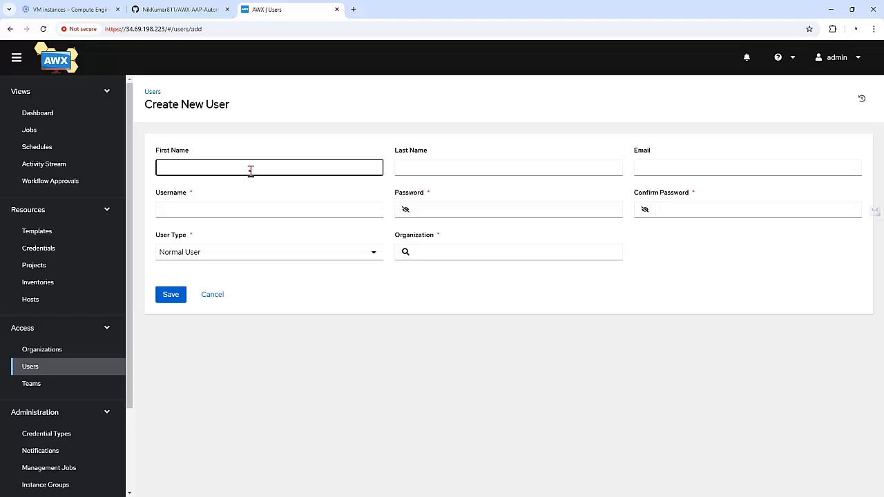
pyautogui.write('managr')
pyautogui.hotkey('ctrl', 'a')
pyautogui.hotkey('ctrl', 'c')
pyautogui.click(254, 209)
pyautogui.hotkey('ctrl', 'v')
# Set manager's password, make it a System Auditor in test-awx-org, and save
pyautogui.click(426, 216)
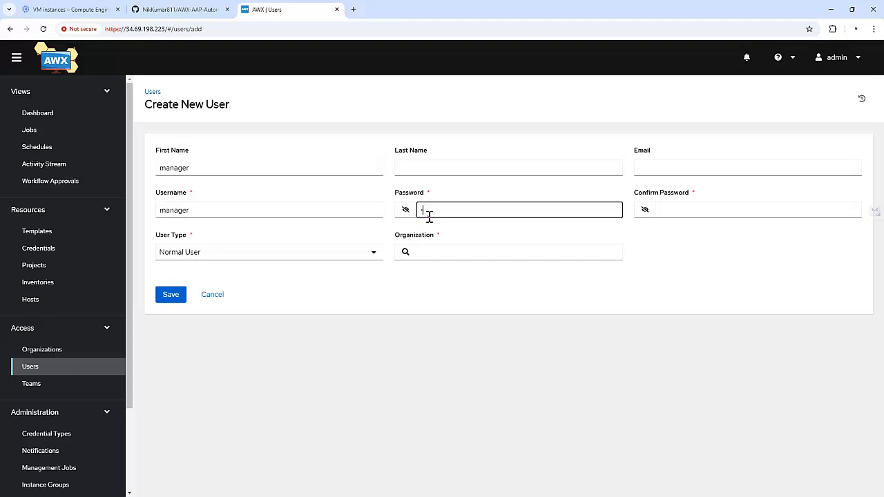
pyautogui.press('Tab')
pyautogui.press('Tab')
pyautogui.write('••••')
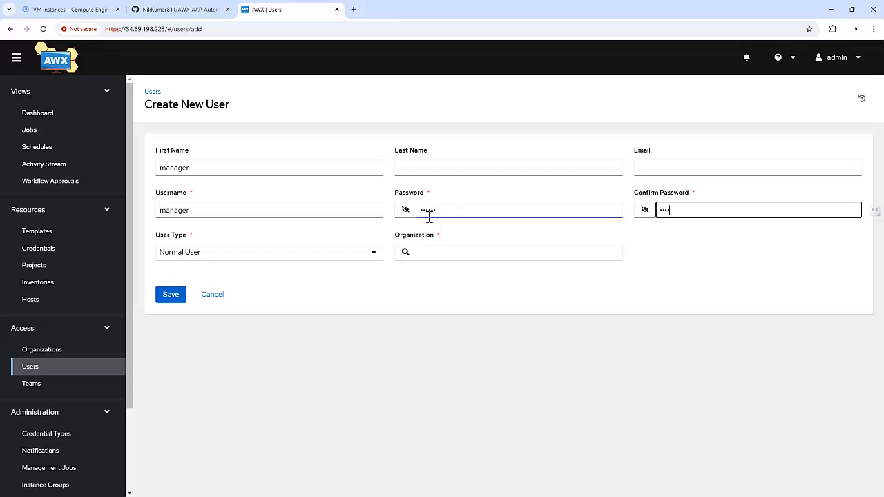
pyautogui.click(314, 252)
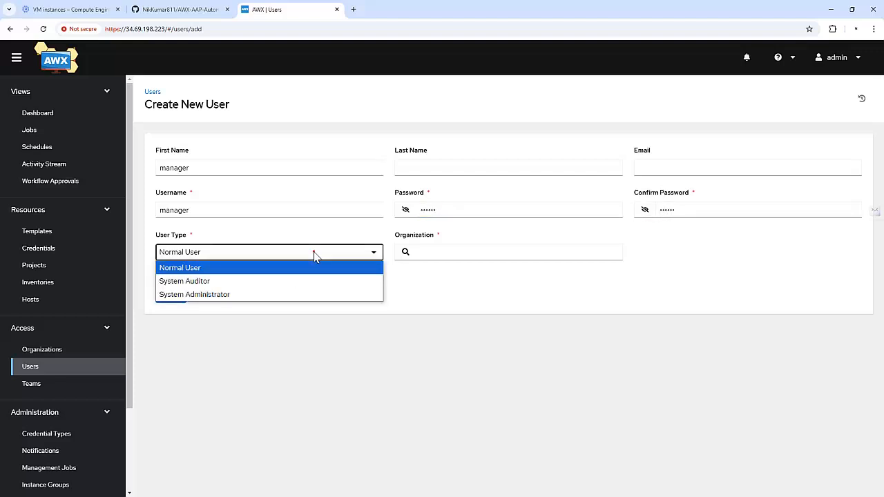
pyautogui.click(228, 282)
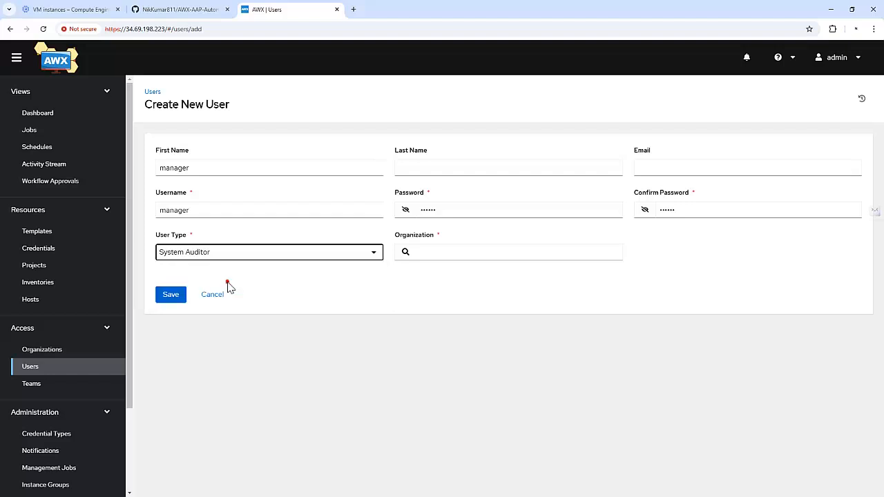
pyautogui.click(405, 252)
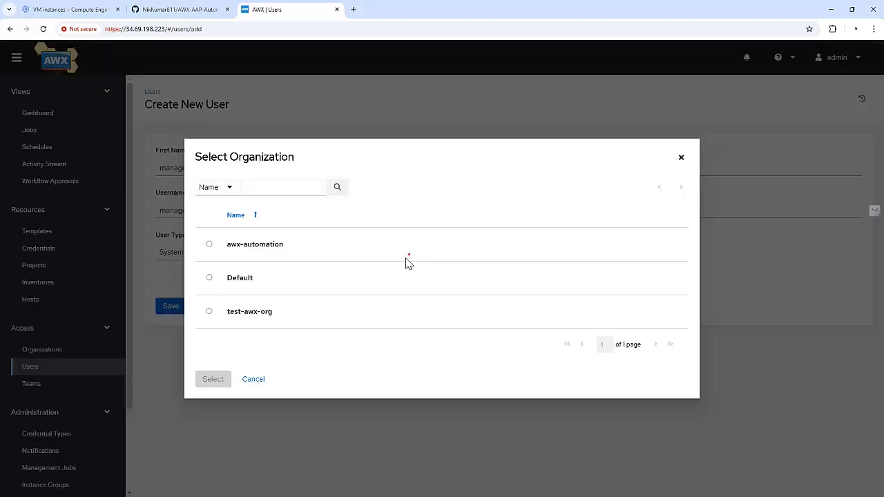
pyautogui.click(237, 322)
pyautogui.click(211, 394)
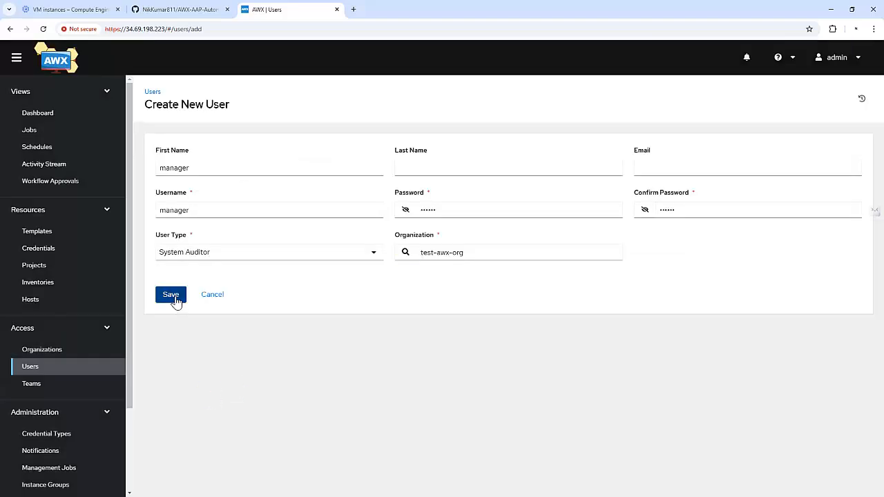
pyautogui.click(173, 297)
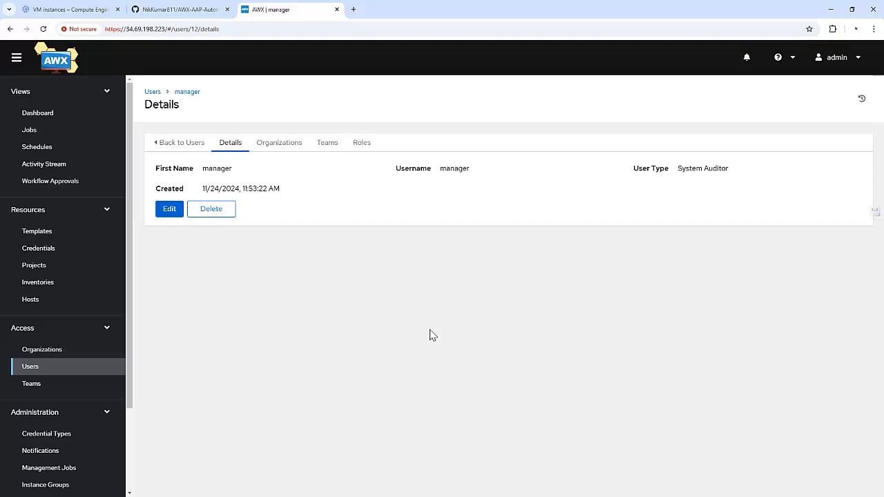
pyautogui.click(849, 61)
# Log out of admin and sign in as manager
pyautogui.click(822, 100)
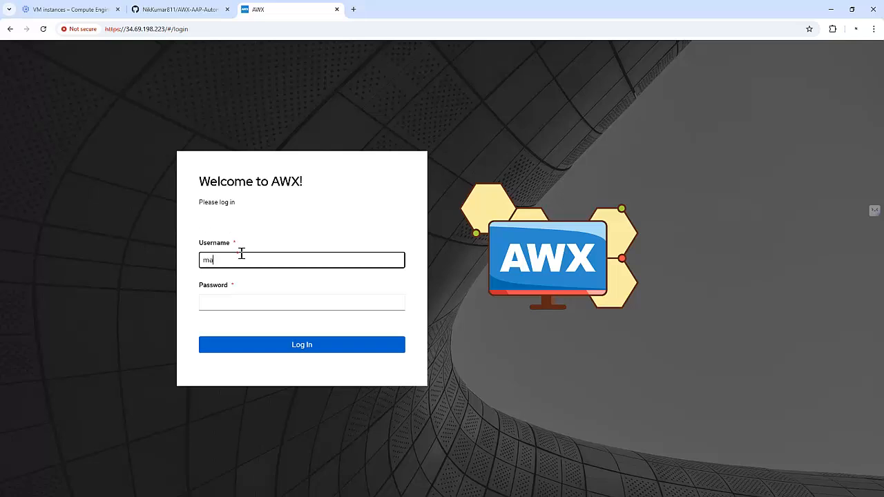
pyautogui.write('nager')
pyautogui.press('Tab')
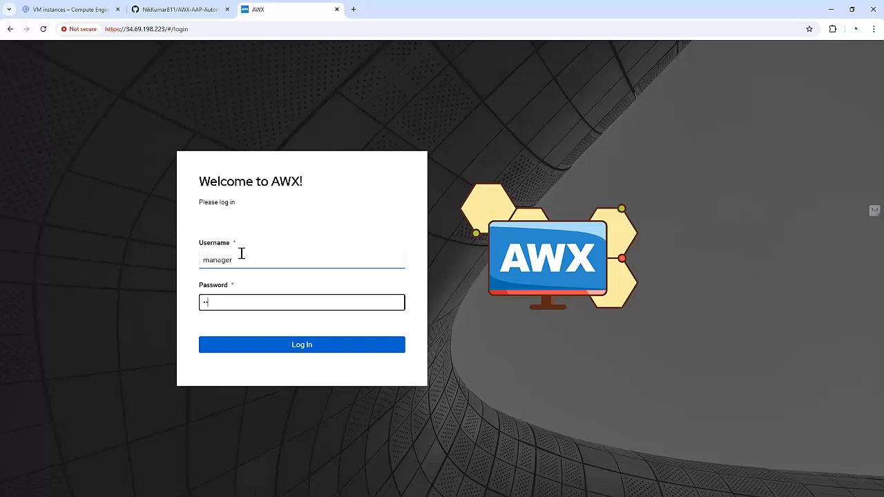
pyautogui.press('Return')
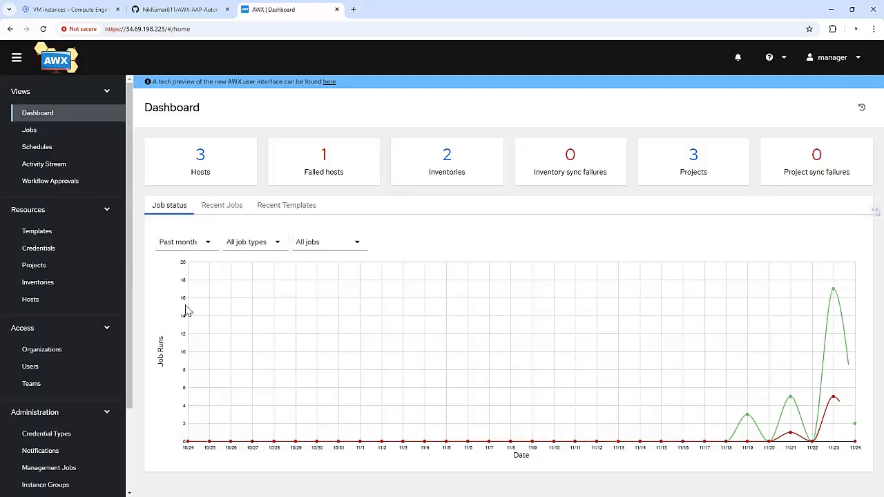
# Review Test Project's Access list, then browse the credentials and job templates lists
pyautogui.click(44, 268)
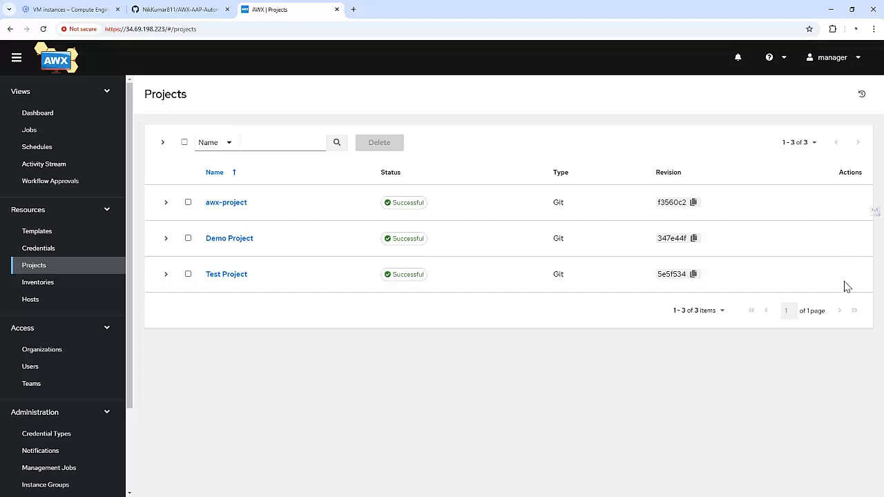
pyautogui.click(226, 274)
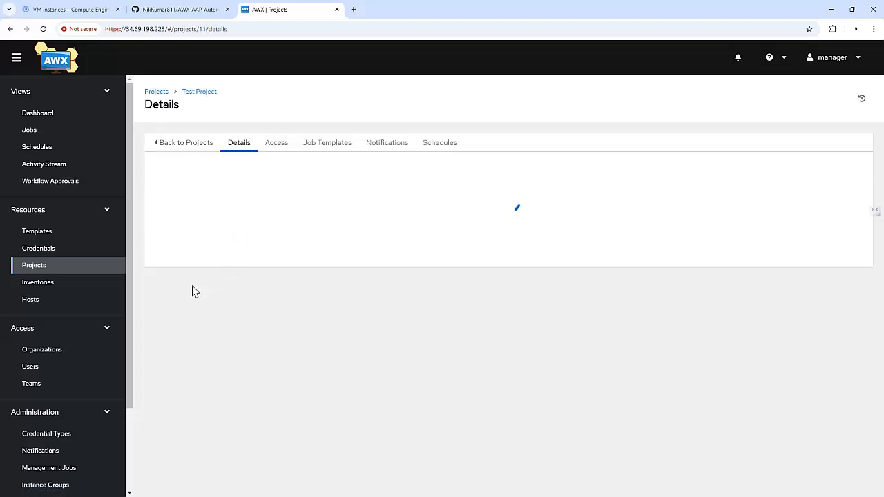
pyautogui.click(282, 144)
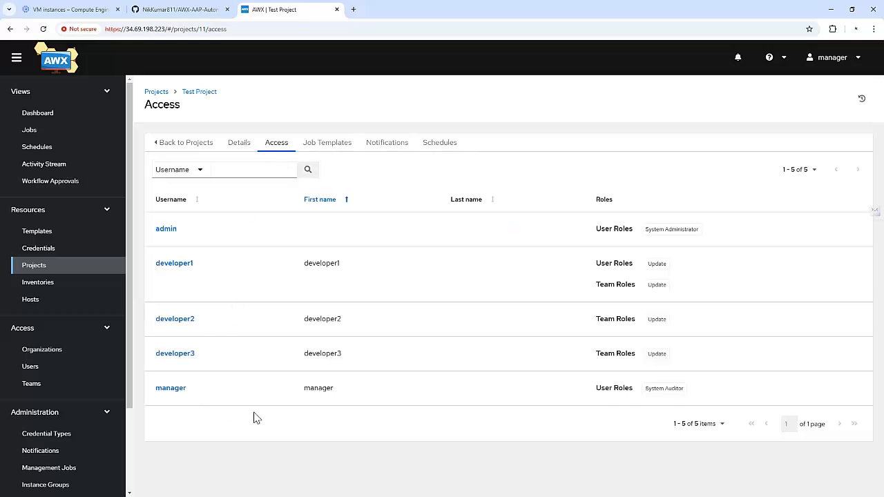
pyautogui.click(48, 250)
pyautogui.click(52, 233)
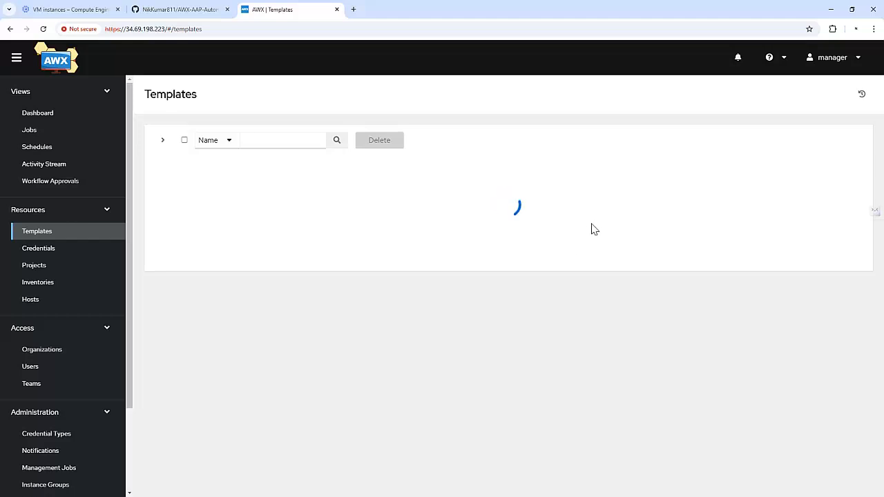
pyautogui.scroll(-1, 211, 221)
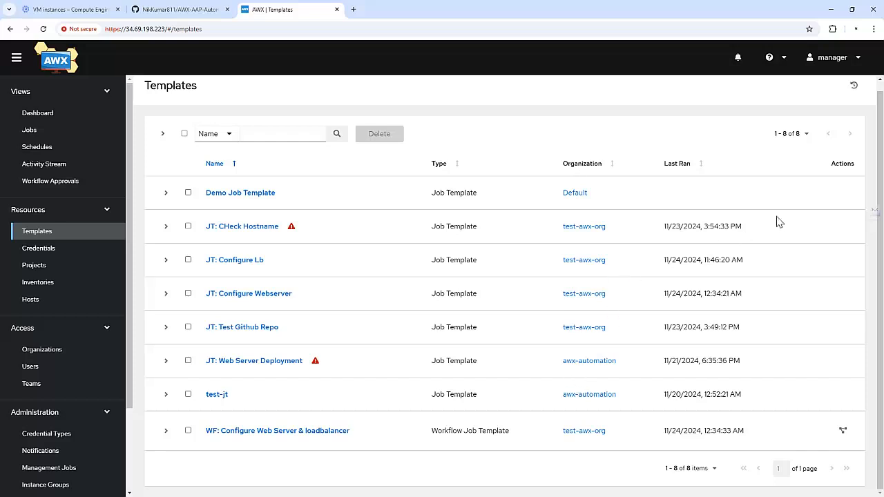
pyautogui.click(828, 58)
# Log out of manager, sign in as sysadmin, and open Inventory-demo from Inventories
pyautogui.click(810, 104)
pyautogui.write('sys')
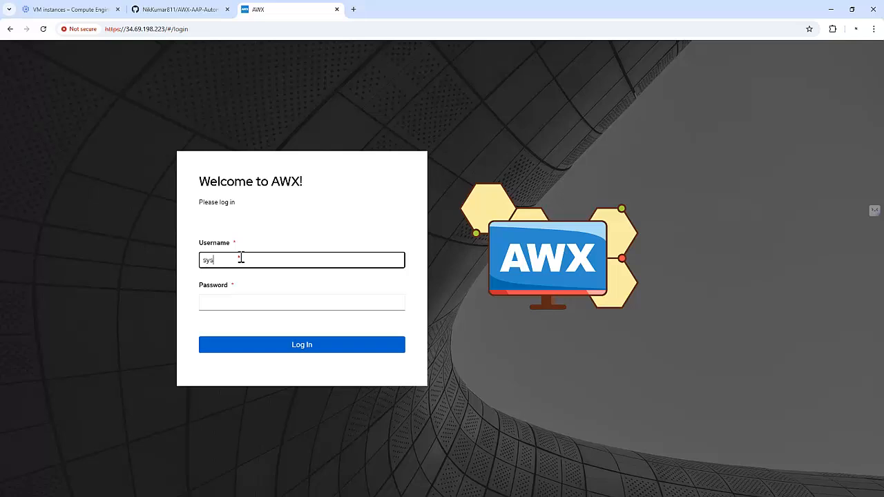
pyautogui.write('admin')
pyautogui.press('Tab')
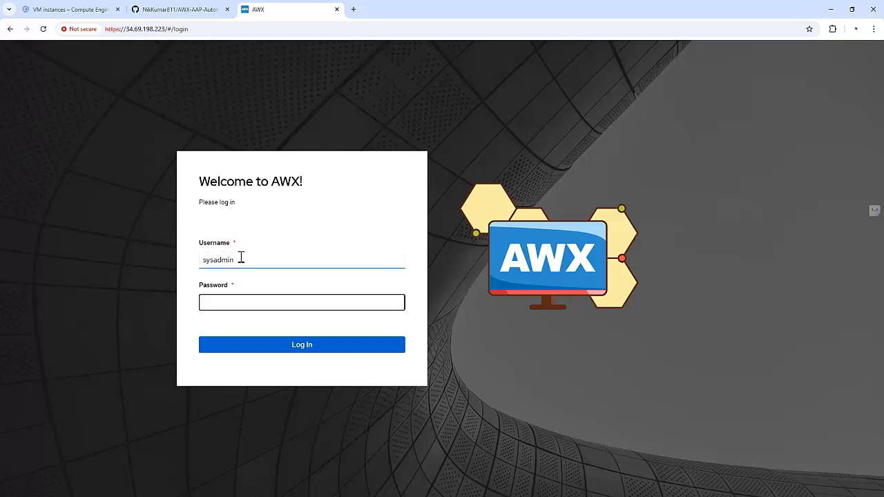
pyautogui.write('••••••')
pyautogui.press('Return')
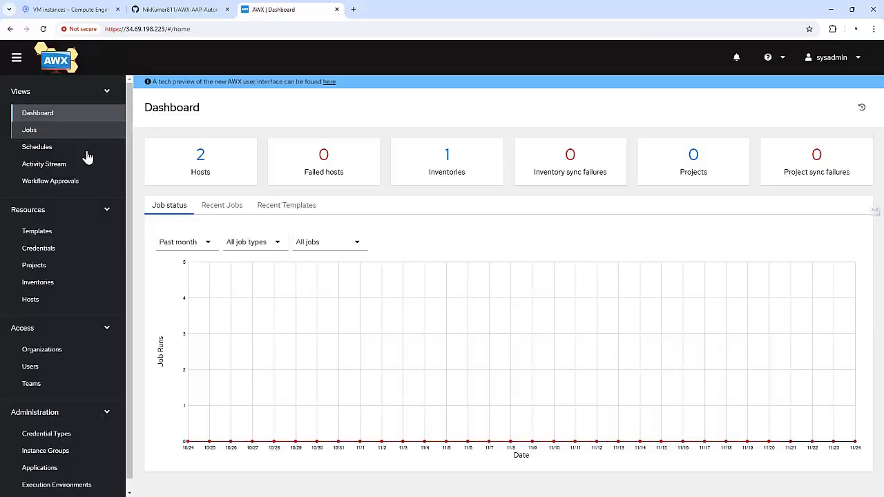
pyautogui.click(47, 284)
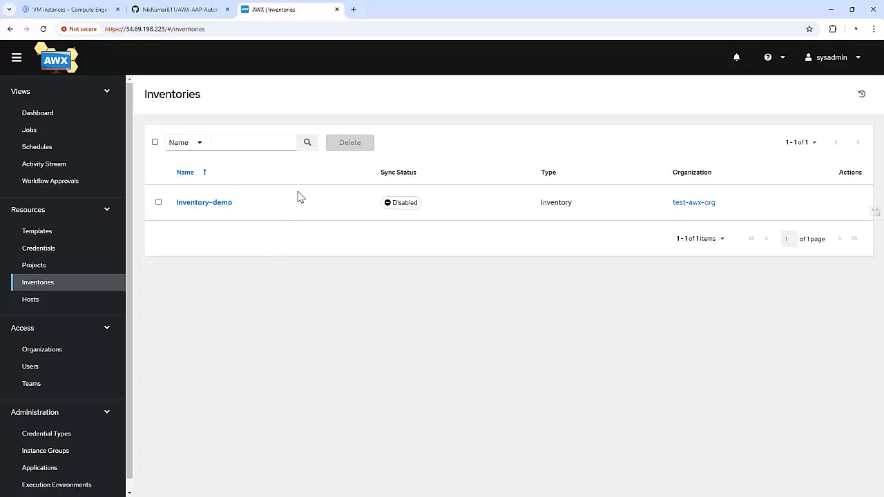
pyautogui.click(206, 207)
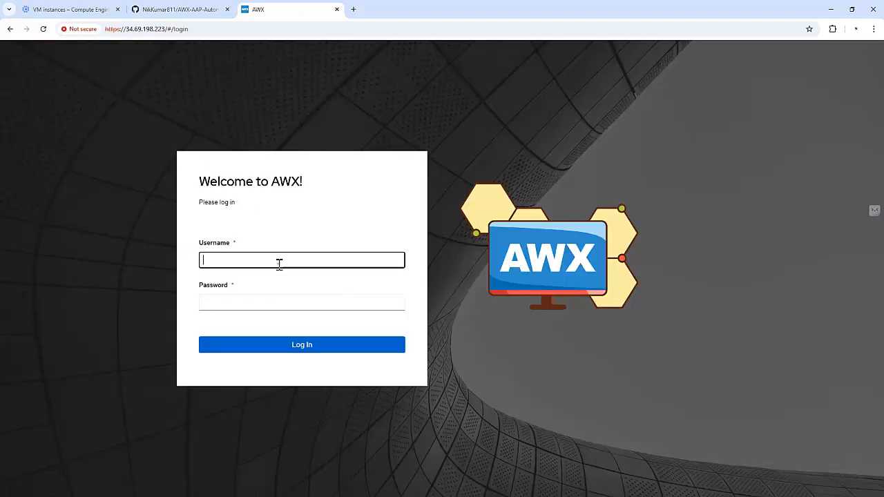
# Log in to AWX as admin with the admin password
pyautogui.write('admin')
pyautogui.press('Tab')
pyautogui.write('•••')
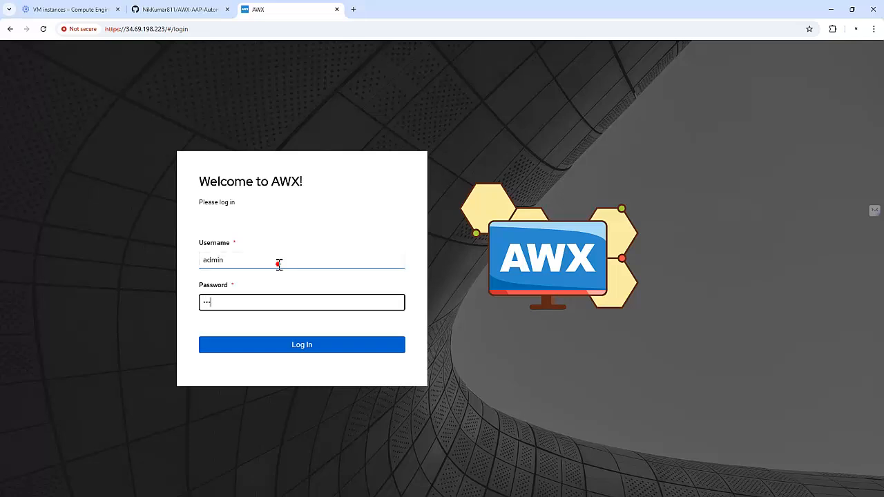
pyautogui.write('•••••••')
pyautogui.press('Return')
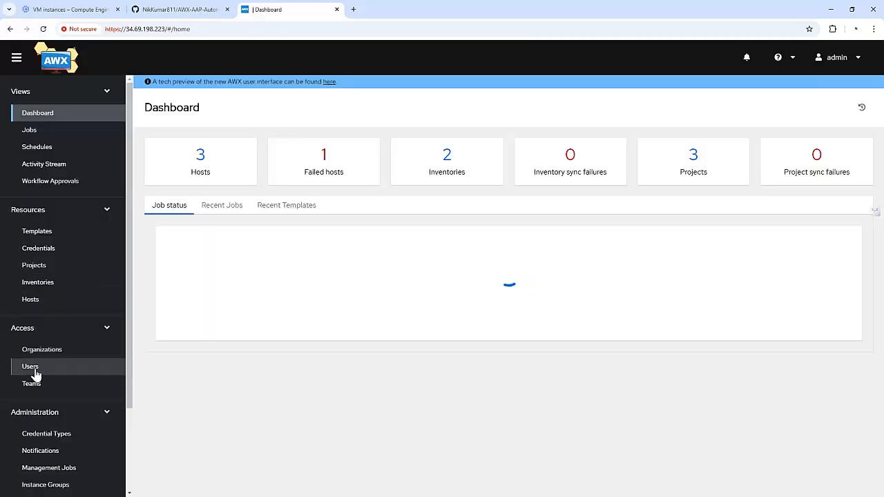
# Remove sysadmin's Update role on Inventory-demo
pyautogui.click(31, 367)
pyautogui.click(192, 399)
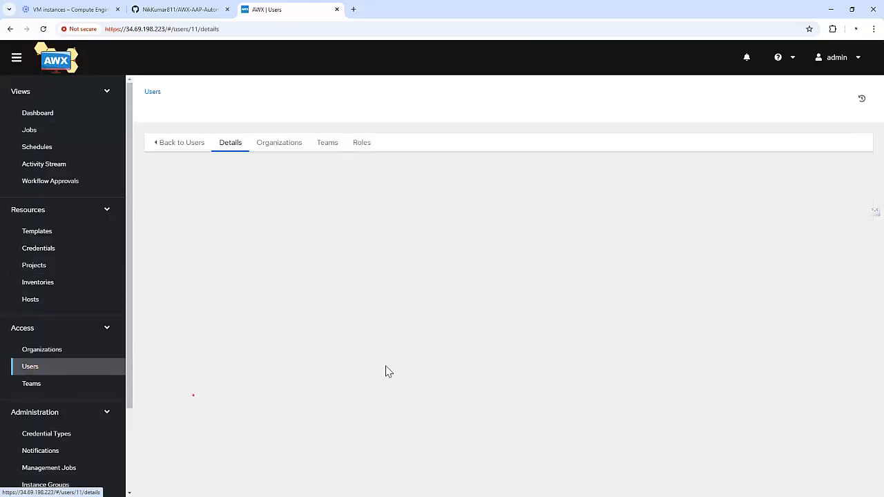
pyautogui.click(363, 143)
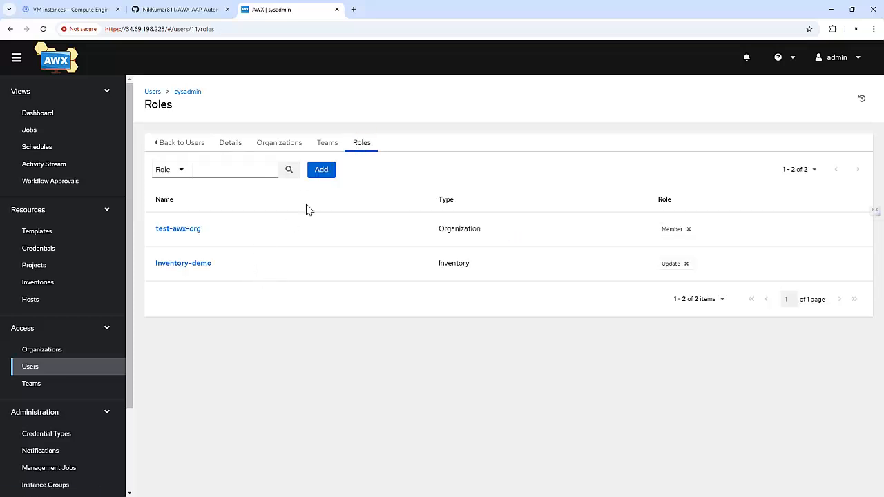
pyautogui.click(686, 264)
pyautogui.click(351, 296)
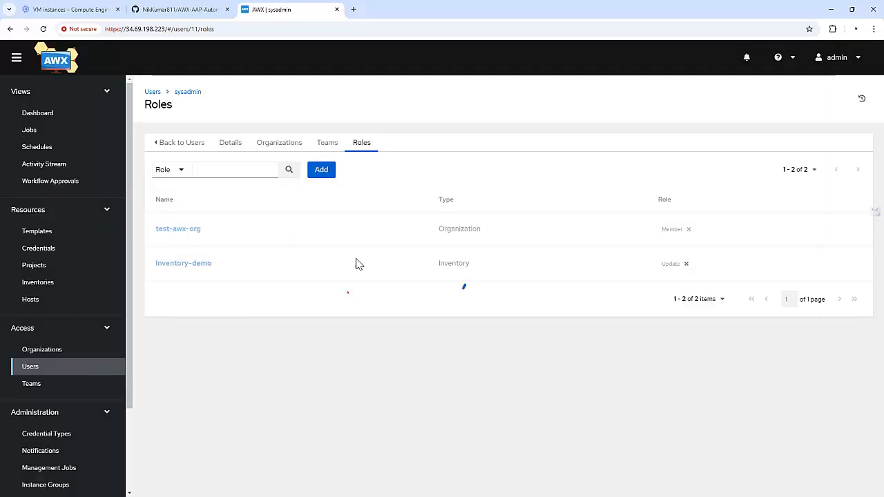
# Grant sysadmin the Admin role on the Inventory-demo inventory and save it
pyautogui.click(321, 170)
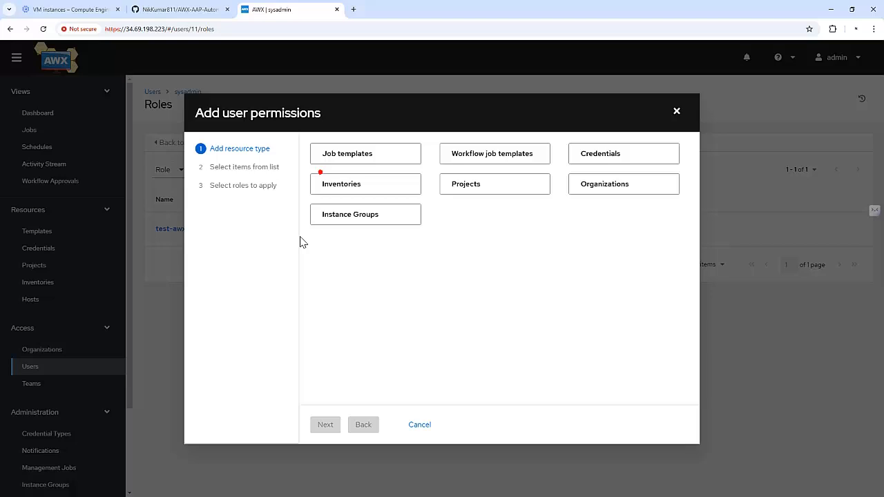
pyautogui.click(357, 192)
pyautogui.click(333, 423)
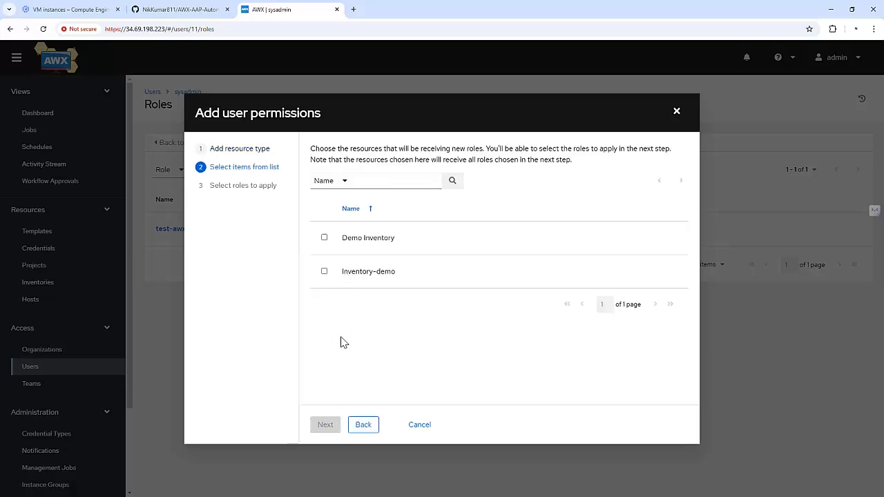
pyautogui.click(363, 273)
pyautogui.click(326, 426)
pyautogui.click(352, 208)
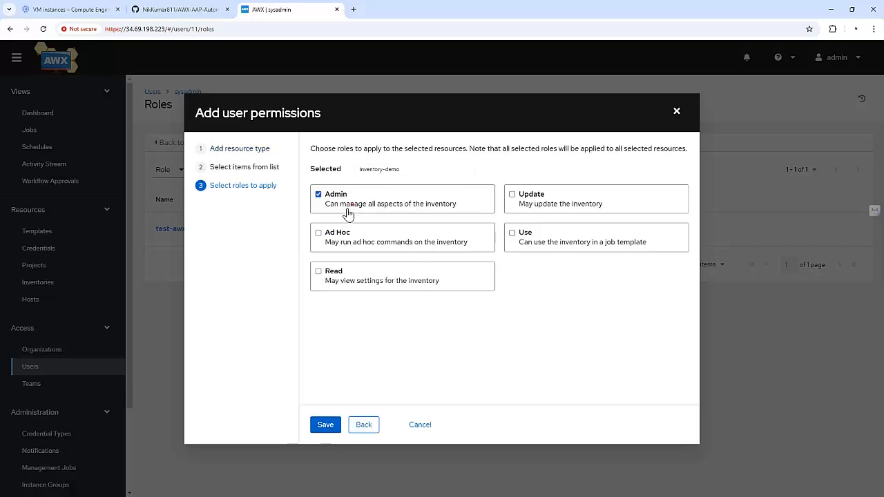
pyautogui.click(325, 425)
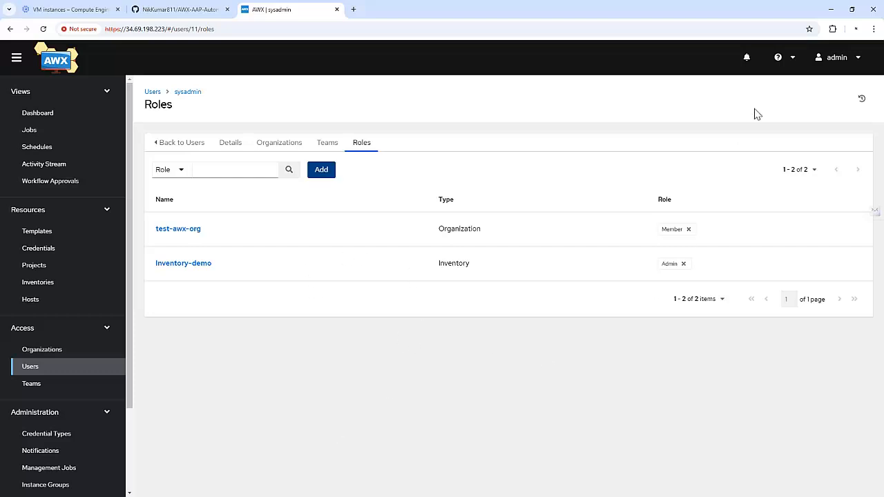
pyautogui.click(832, 59)
# Log out of admin and sign back in as sysadmin
pyautogui.click(826, 103)
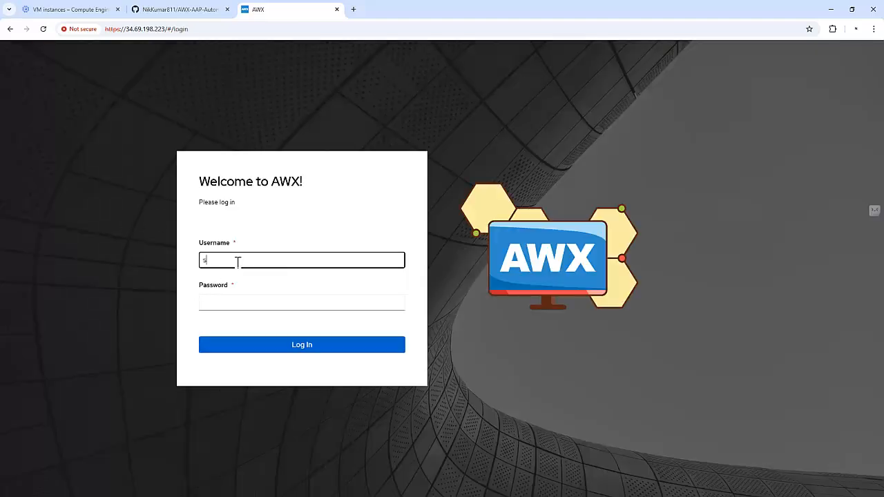
pyautogui.write('sysadmin')
pyautogui.press('Tab')
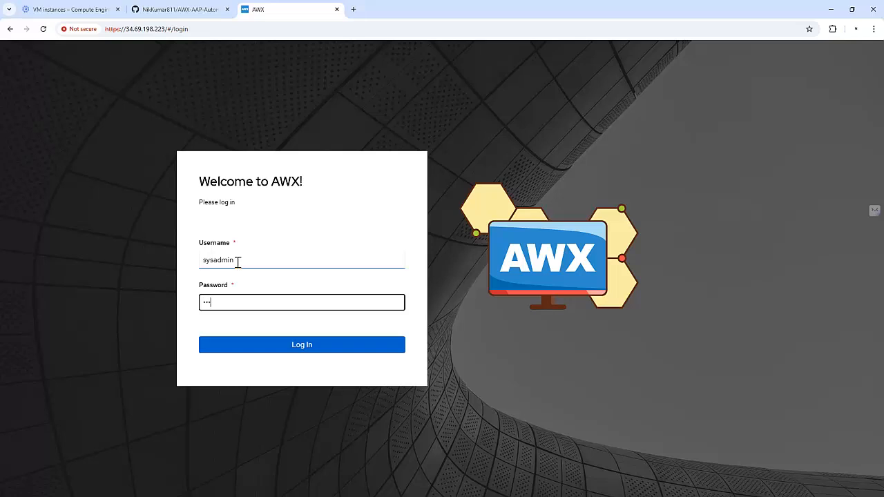
pyautogui.press('Return')
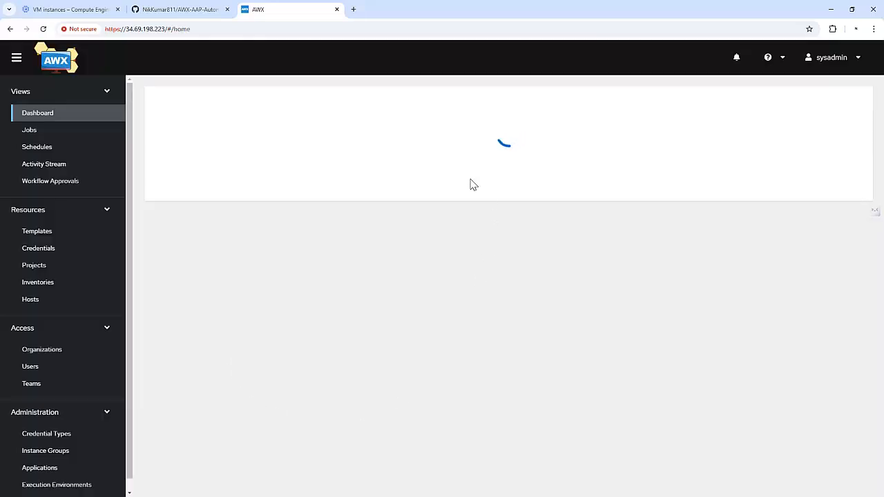
# Check sysadmin's Templates, Credentials and Inventories lists, where only Inventory-demo appears
pyautogui.click(48, 232)
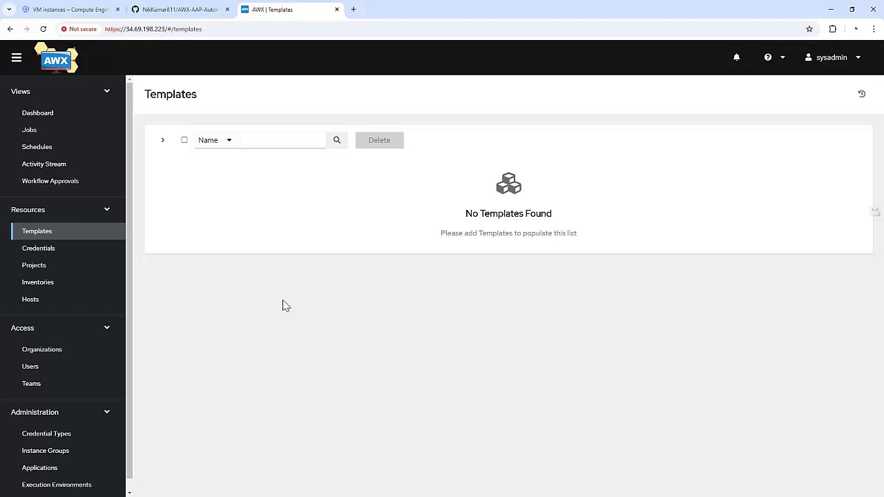
pyautogui.click(59, 250)
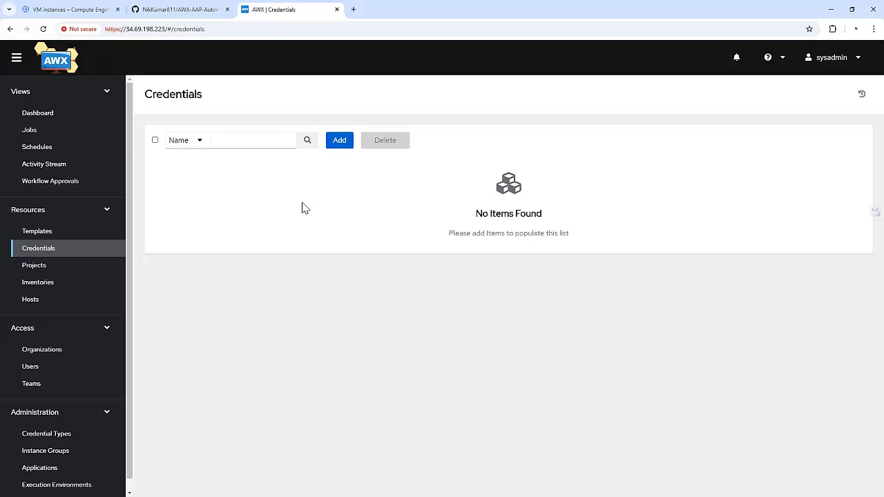
pyautogui.click(29, 282)
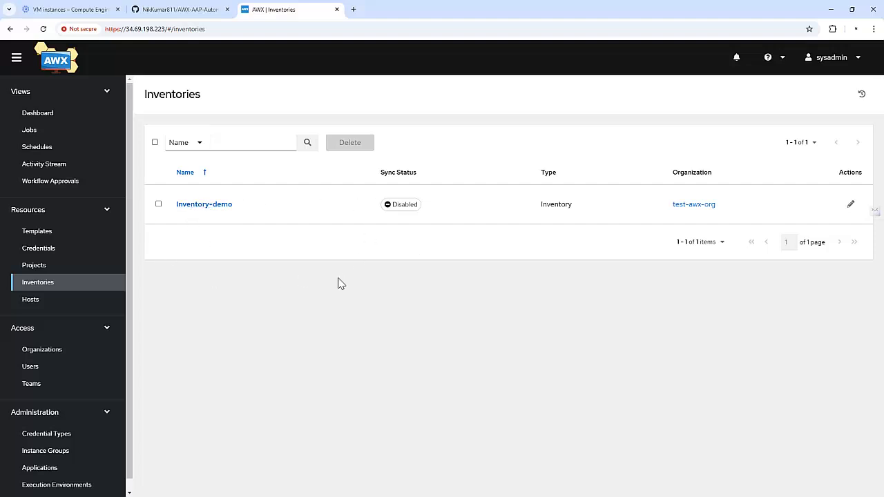
# Open and cancel Inventory-demo's edit form, view lb group hosts, then return to Credentials
pyautogui.click(849, 205)
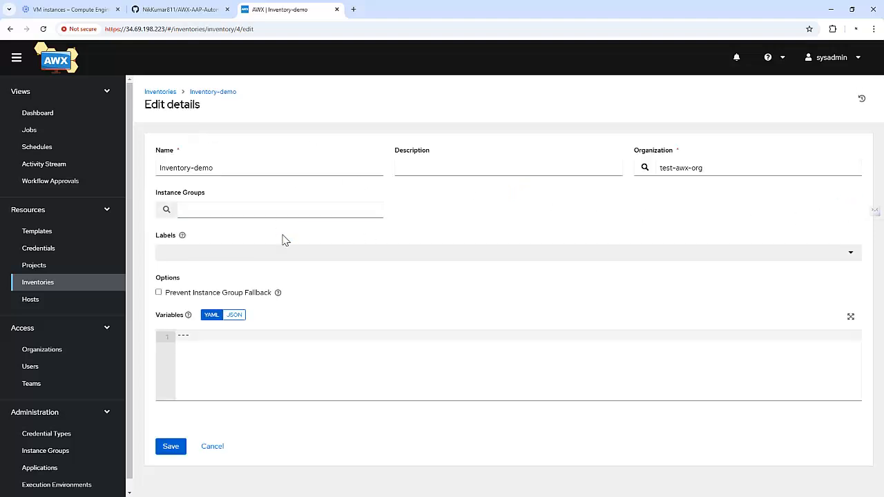
pyautogui.click(207, 448)
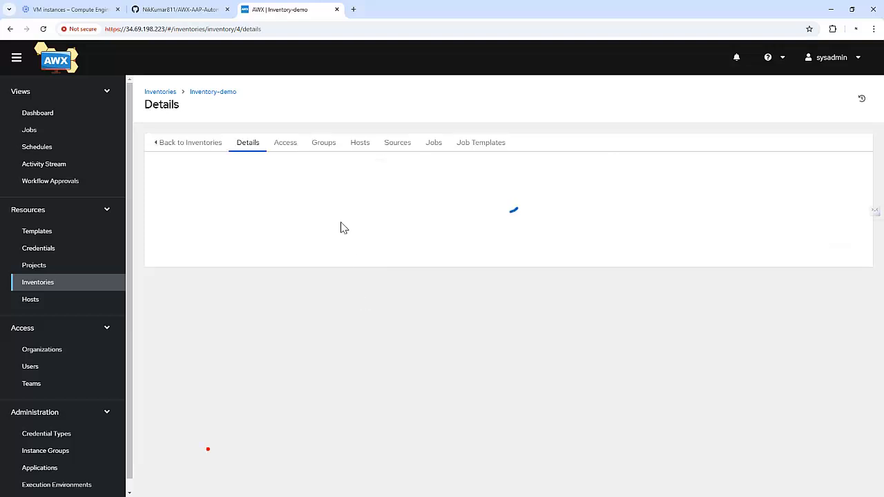
pyautogui.click(319, 144)
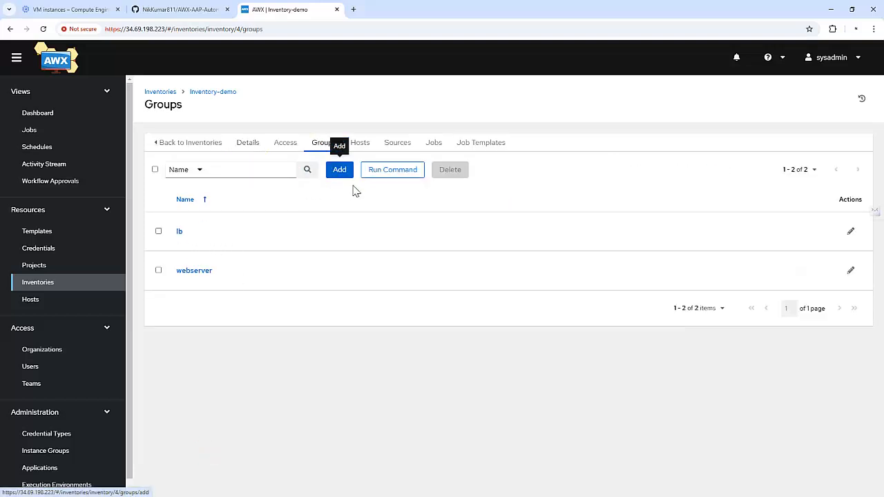
pyautogui.click(180, 234)
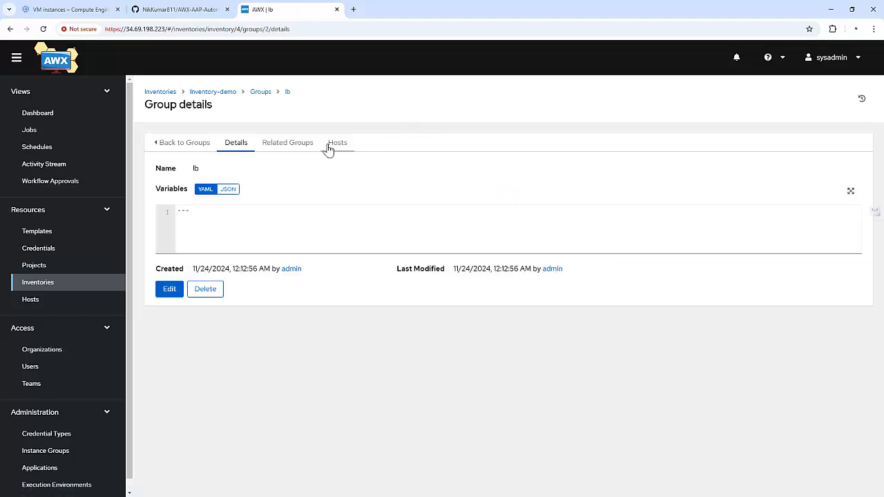
pyautogui.click(335, 144)
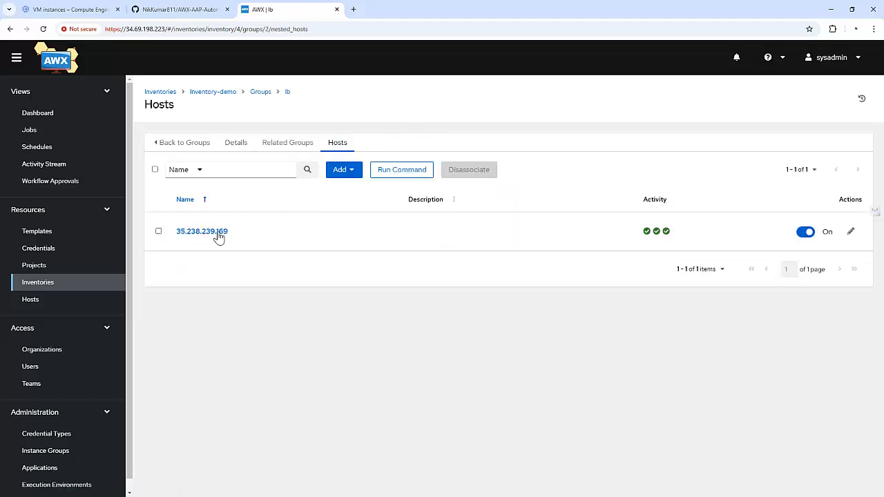
pyautogui.click(56, 252)
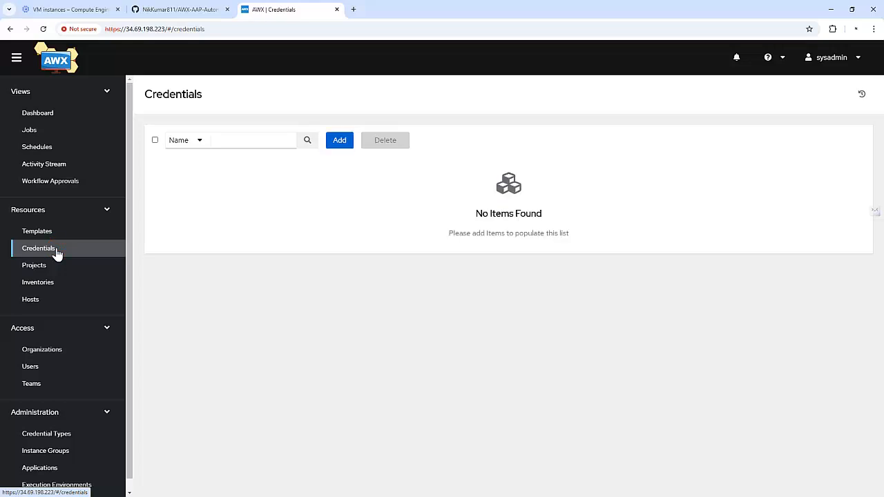